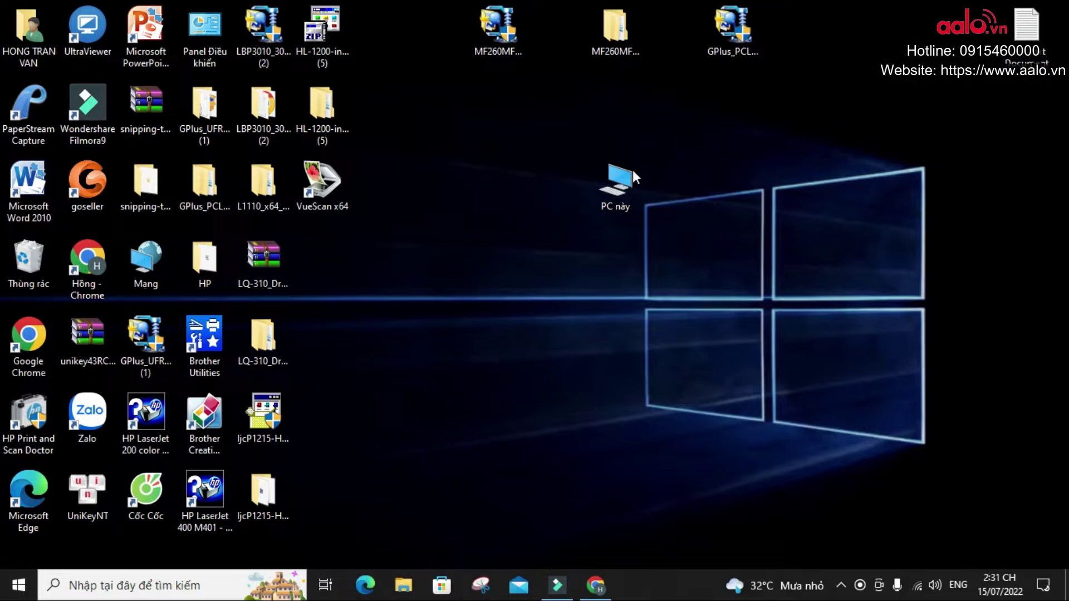
Open the system properties of This PC (PC này) from the desktop.
left_click_drag(587, 163, 657, 226)
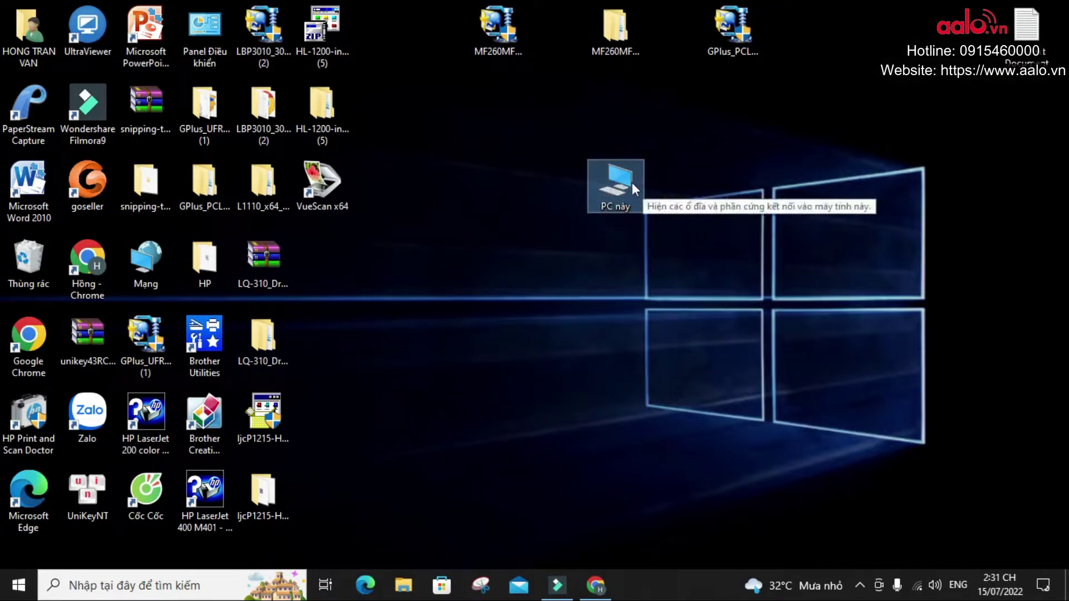
right_click(598, 181)
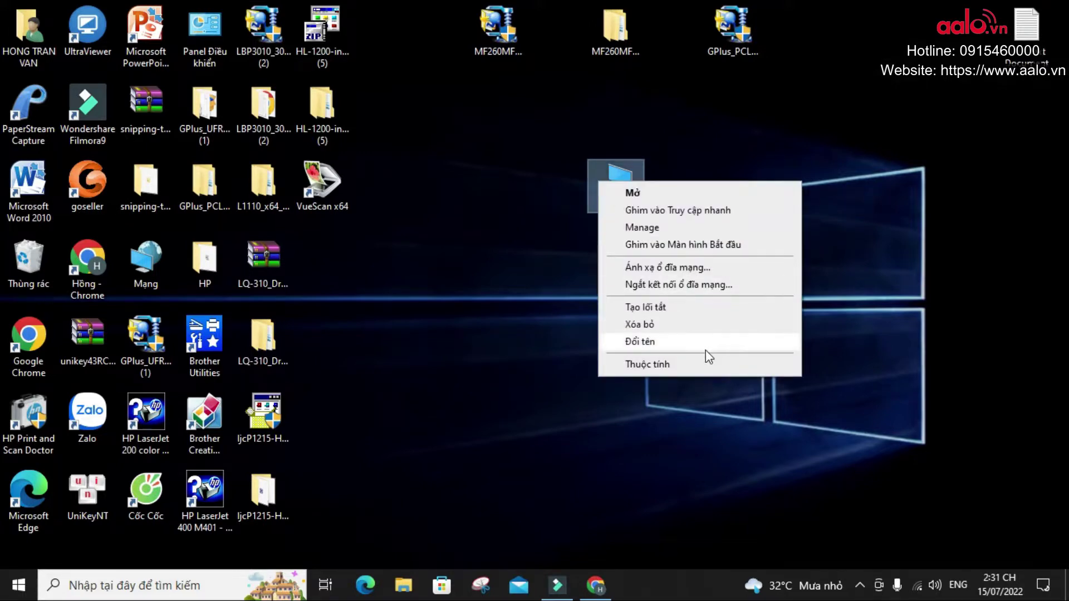
left_click(688, 356)
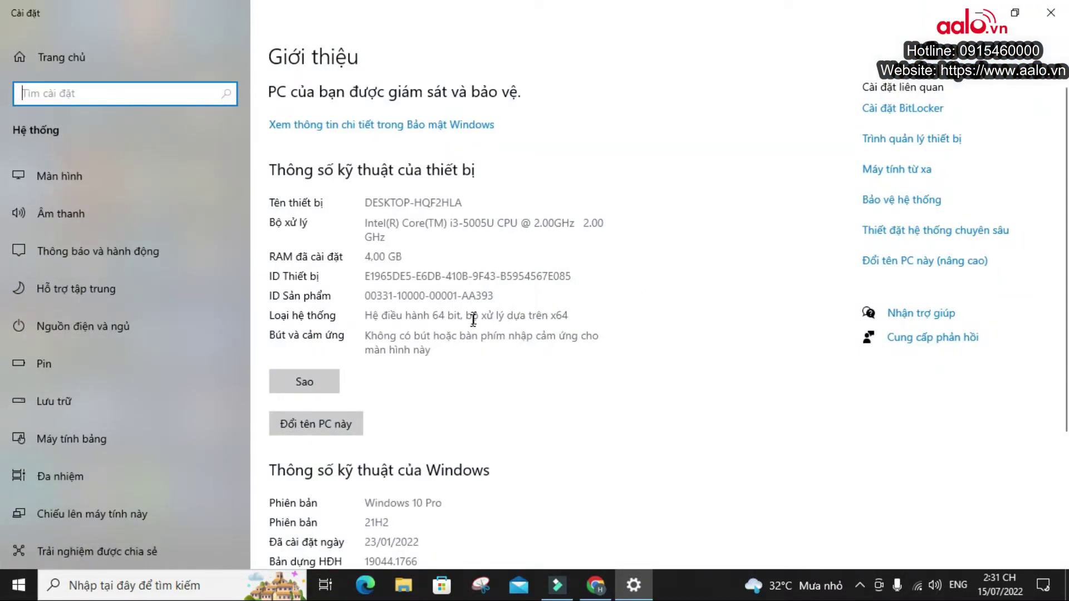
Confirm the 64-bit system type and Windows 10 Pro edition, then minimize Settings.
left_click_drag(465, 318, 373, 311)
scroll(412, 342, "down", 3)
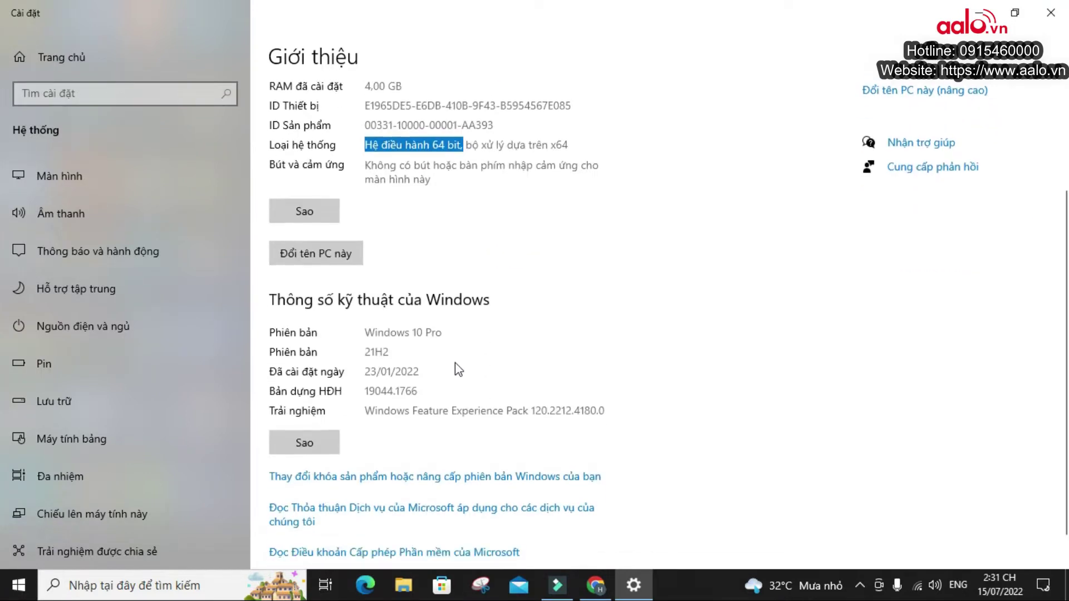
left_click_drag(365, 332, 424, 329)
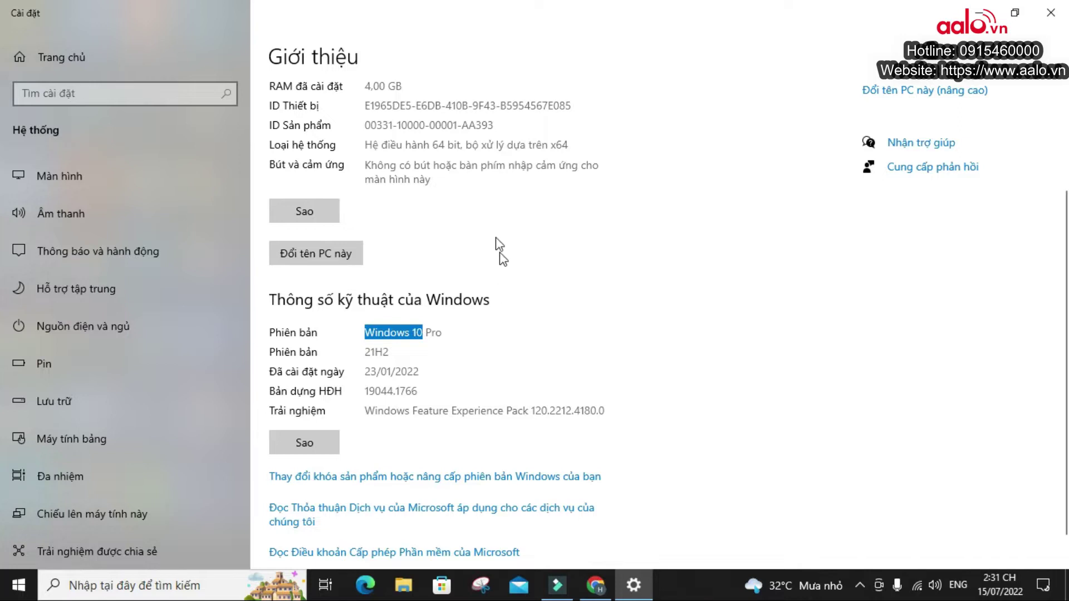
left_click_drag(463, 146, 357, 152)
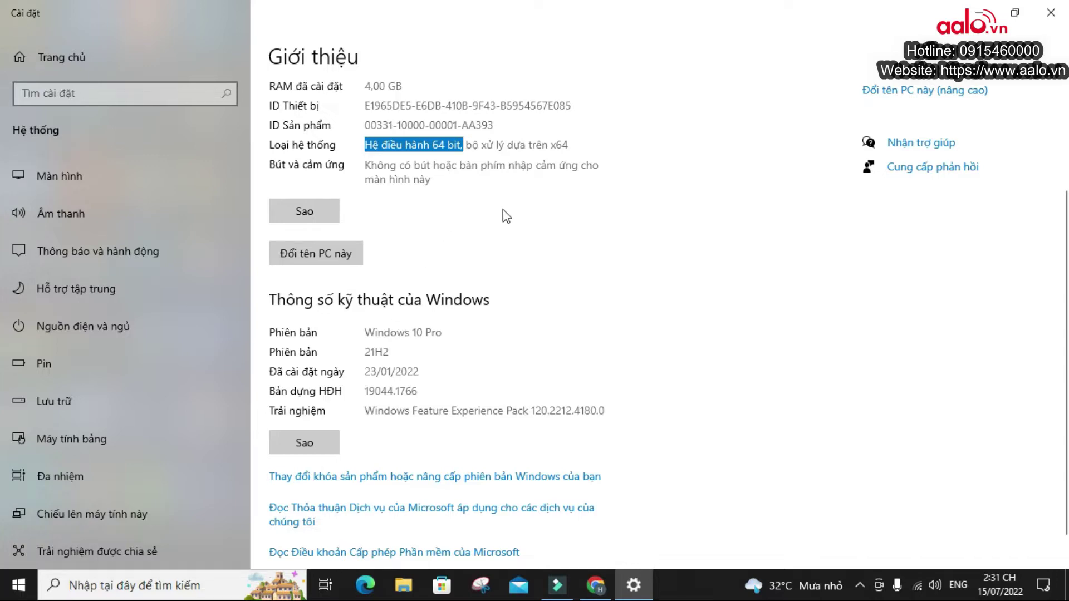
scroll(531, 200, "up", 3)
scroll(646, 220, "down", 3)
left_click(725, 240)
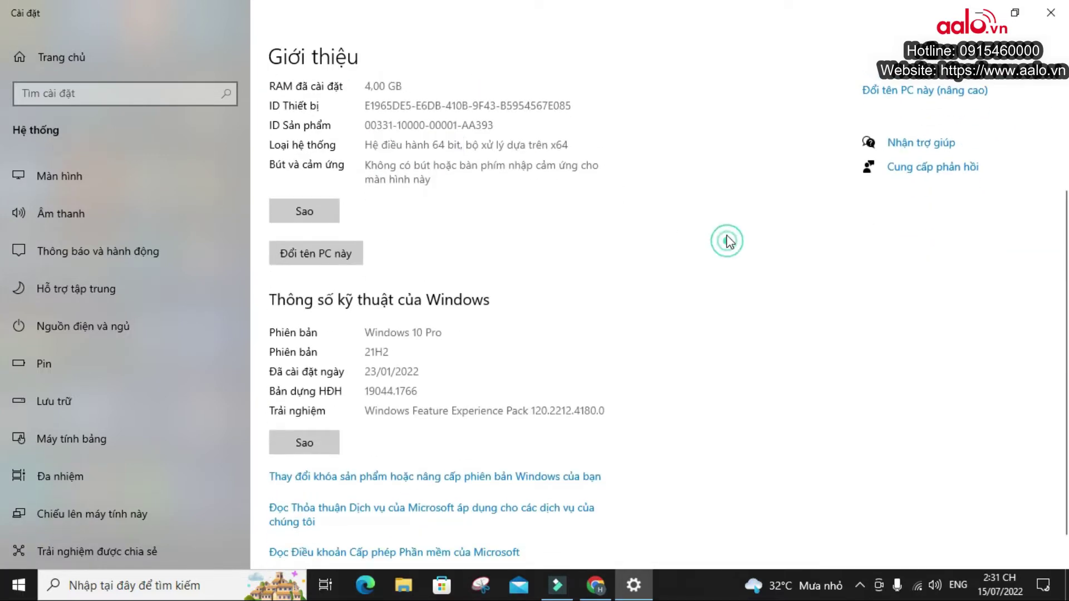
left_click(978, 14)
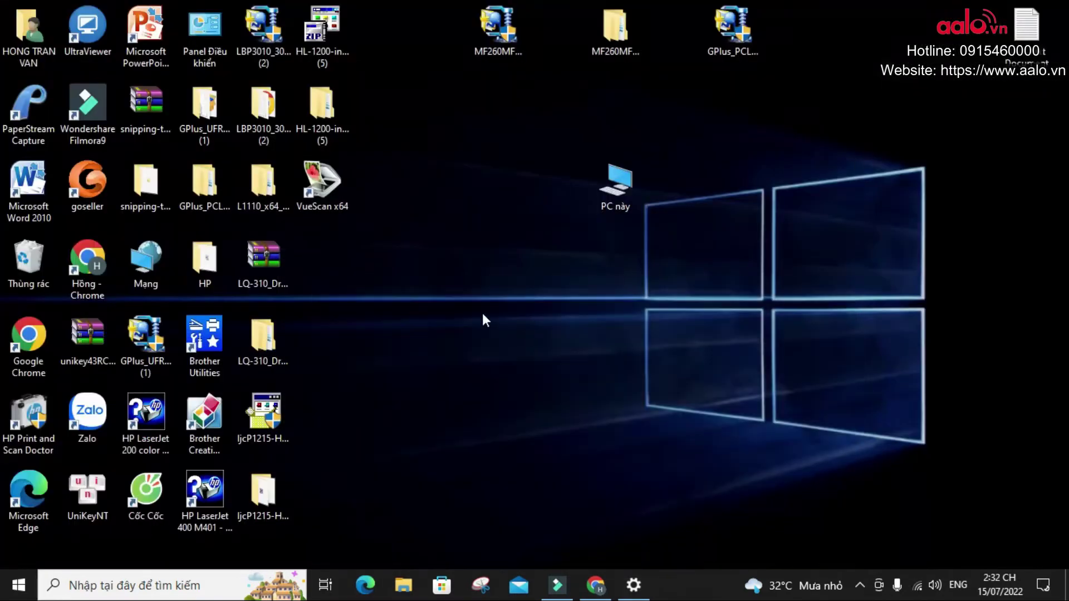
Launch Chrome maximized and search for 'driver mays in hp laserjet m15w'.
double_click(124, 259)
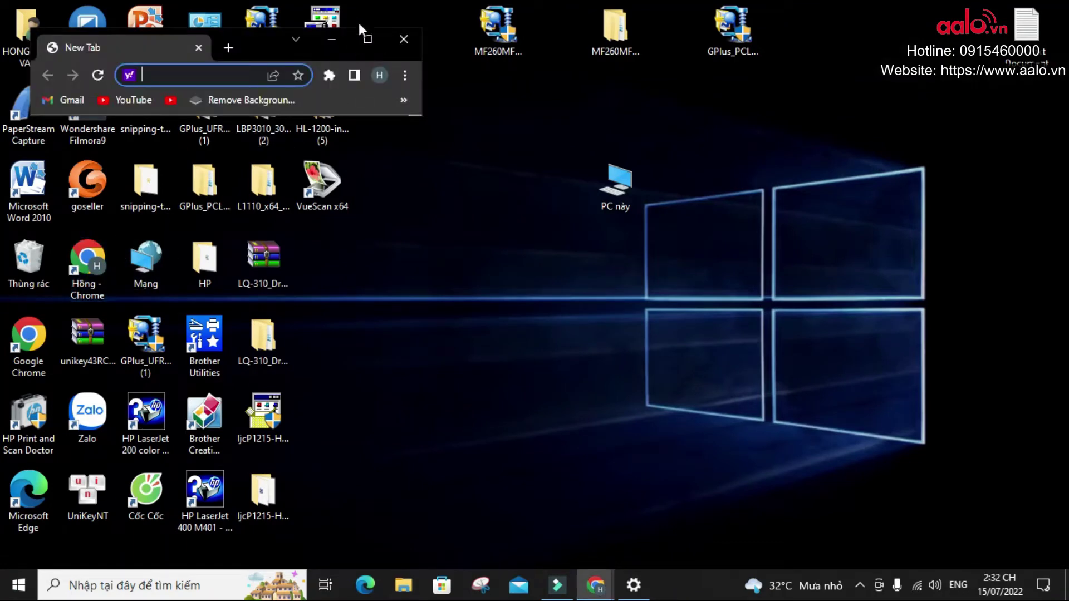
left_click(360, 32)
left_click(331, 39)
type("dr")
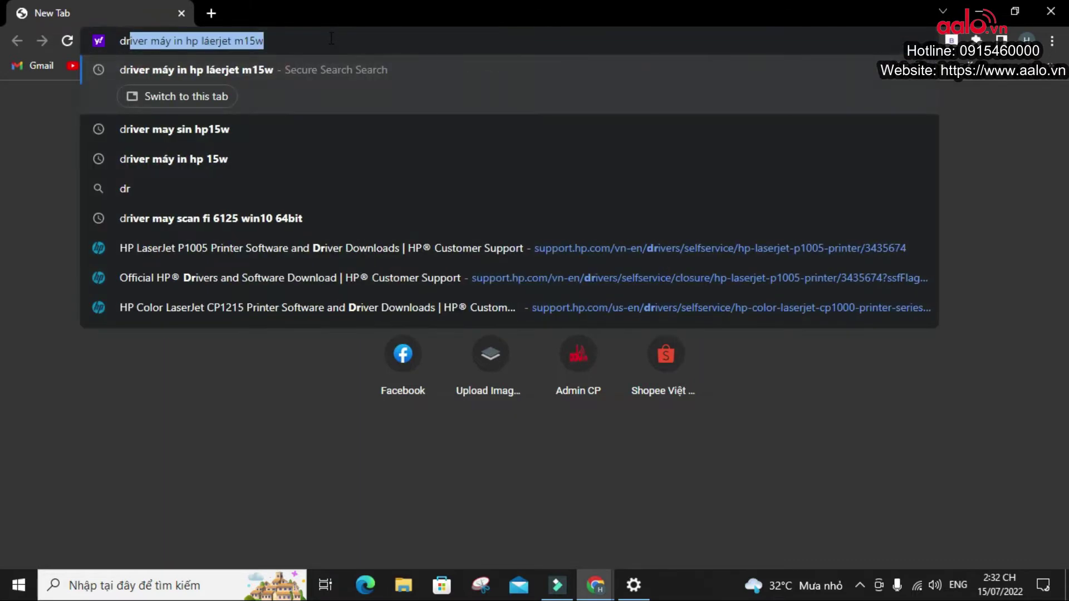
type("ver m")
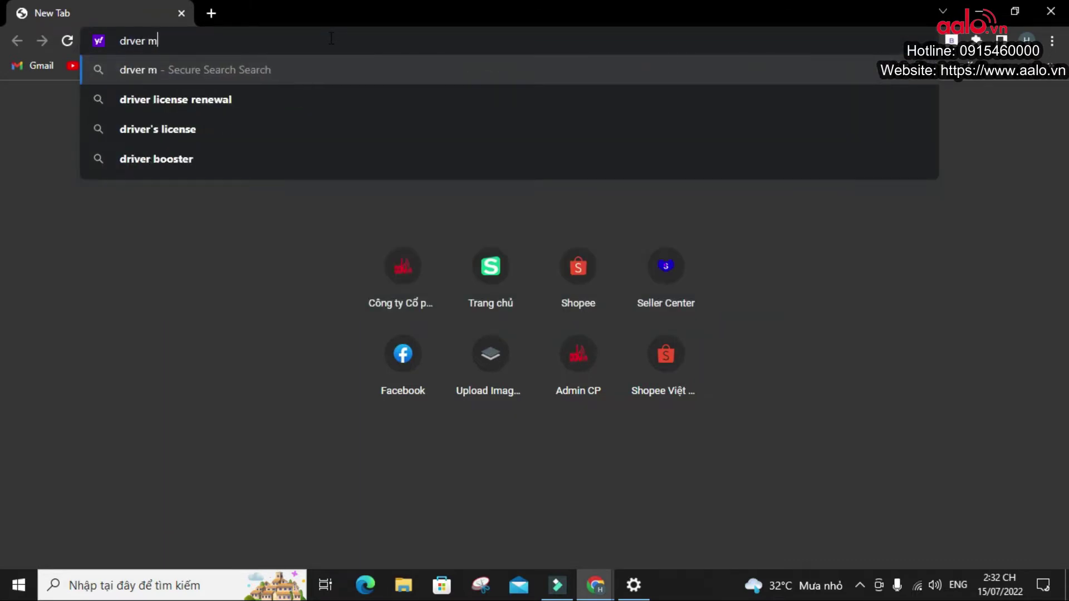
type("ays")
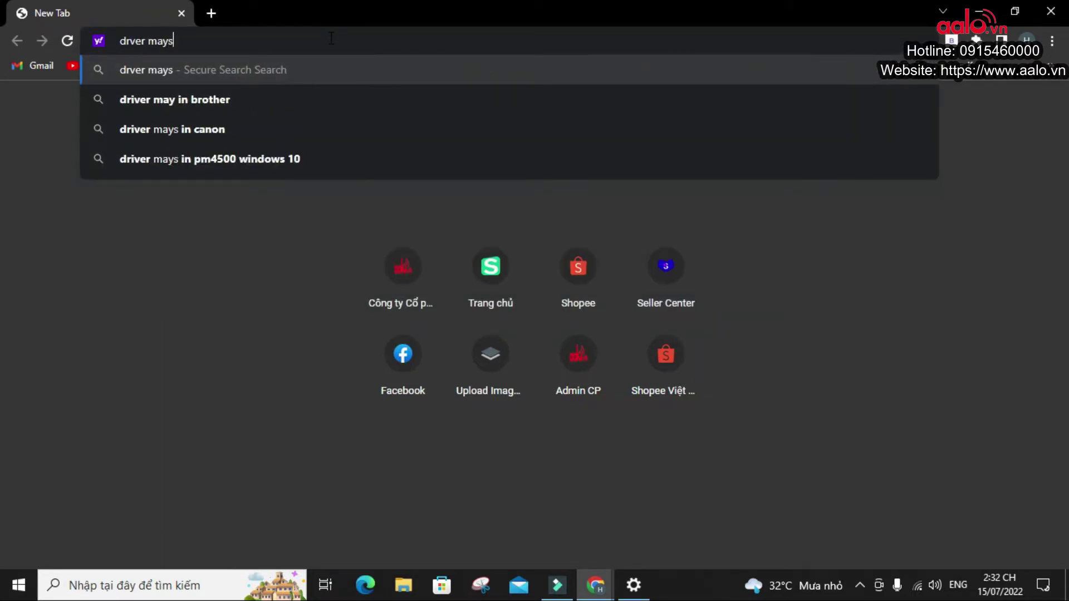
key("BackSpace")
key("BackSpace")
key("BackSpace")
key("BackSpace")
key("BackSpace")
key("BackSpace")
key("BackSpace")
key("BackSpace")
key("BackSpace")
key("BackSpace")
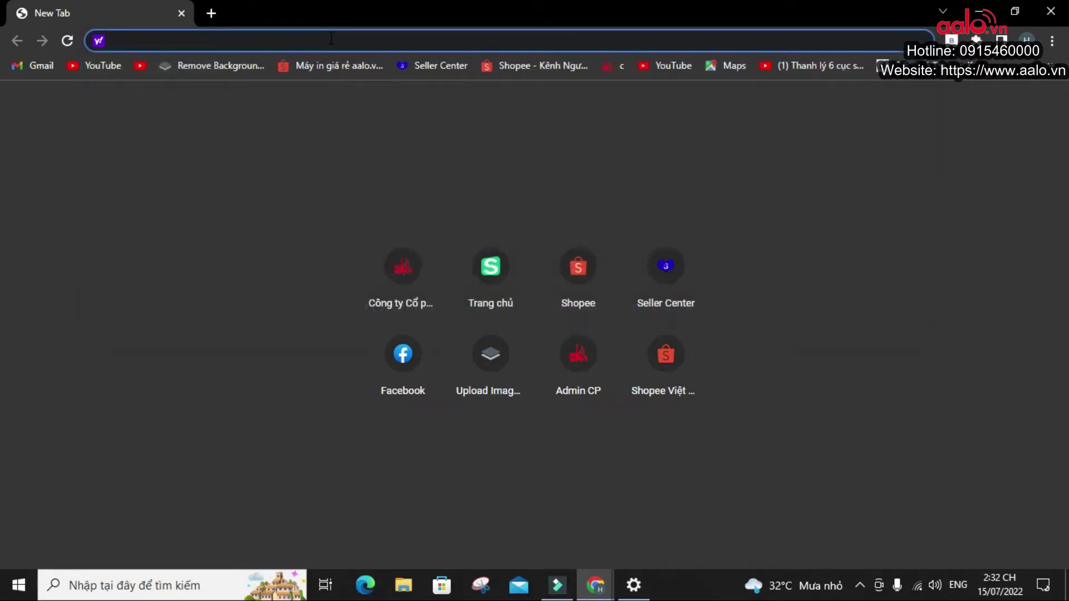
type("drver")
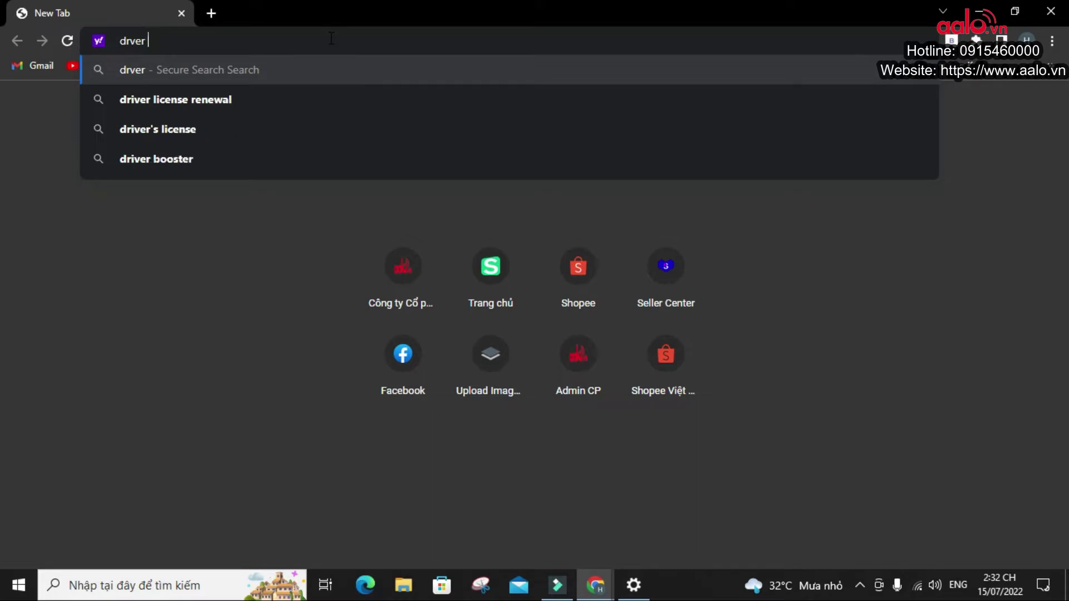
key("BackSpace")
key("BackSpace")
key("BackSpace")
key("BackSpace")
key("BackSpace")
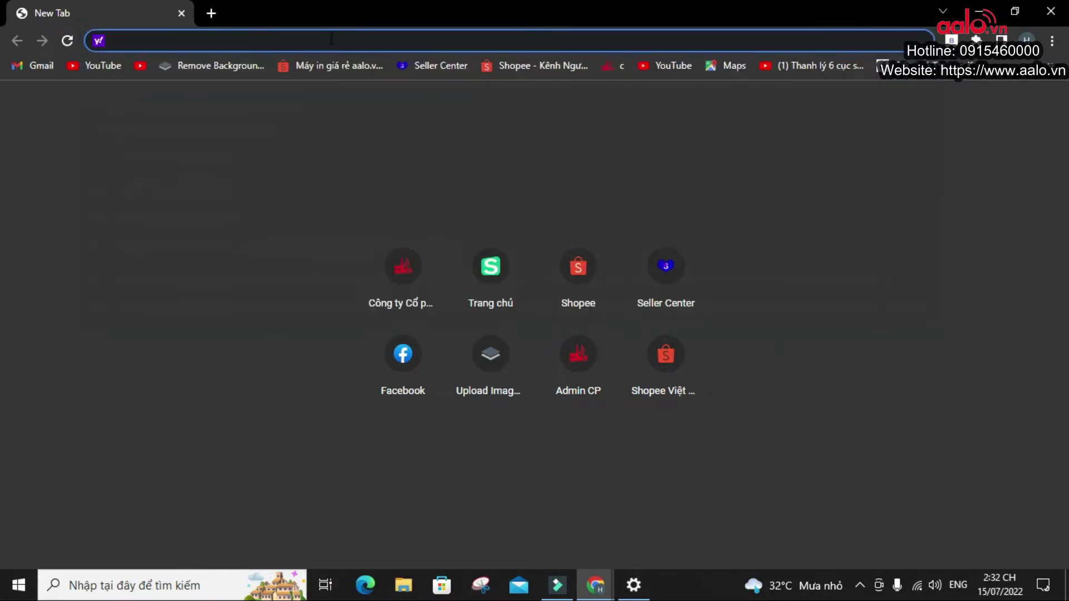
type("driver ma")
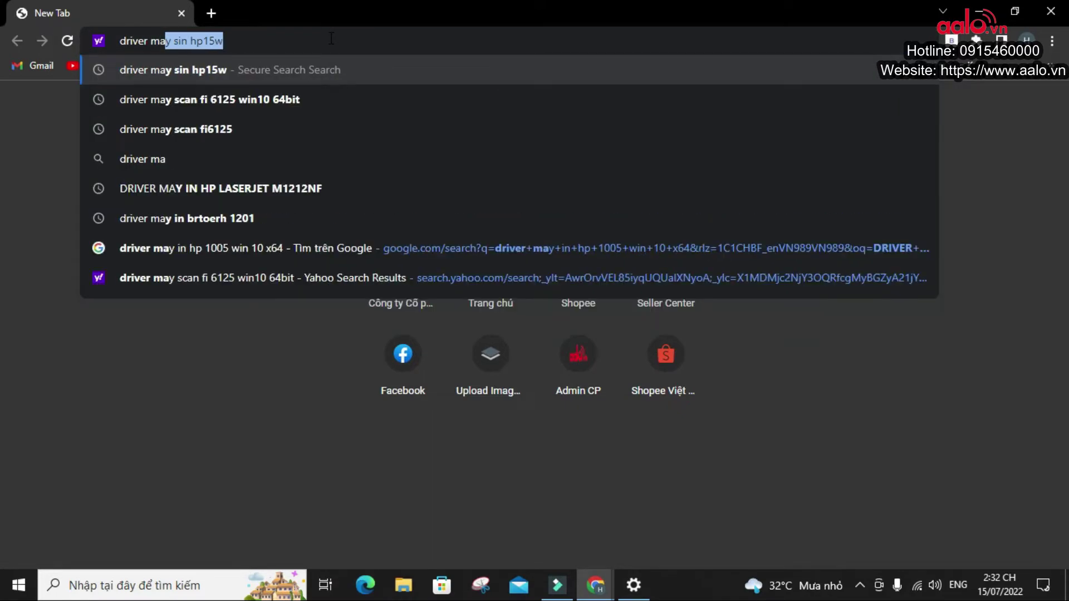
type("ys in hp la")
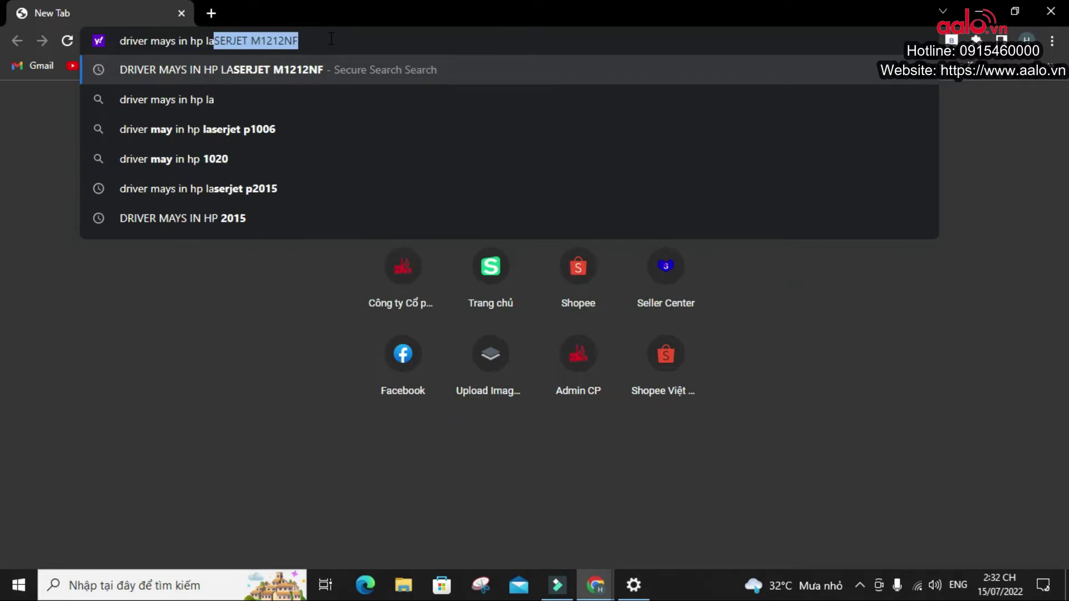
type("sser")
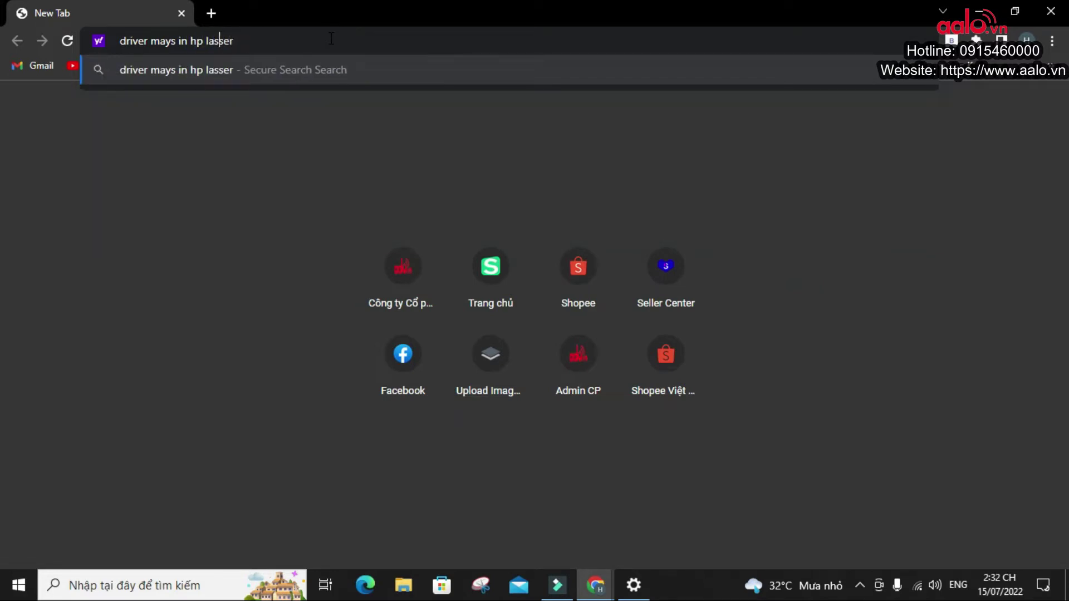
key("BackSpace")
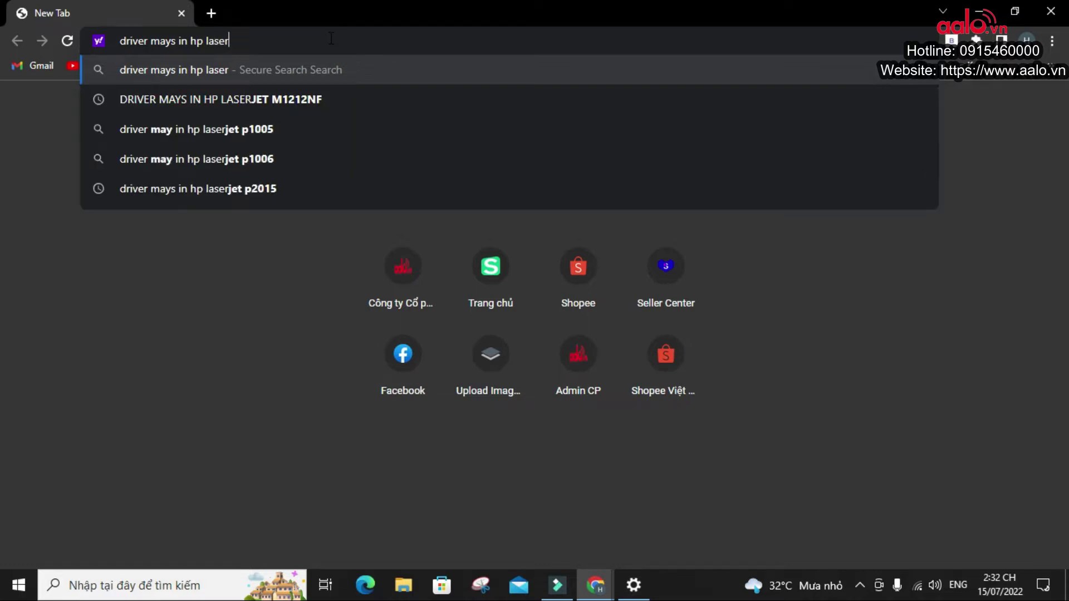
type("jet")
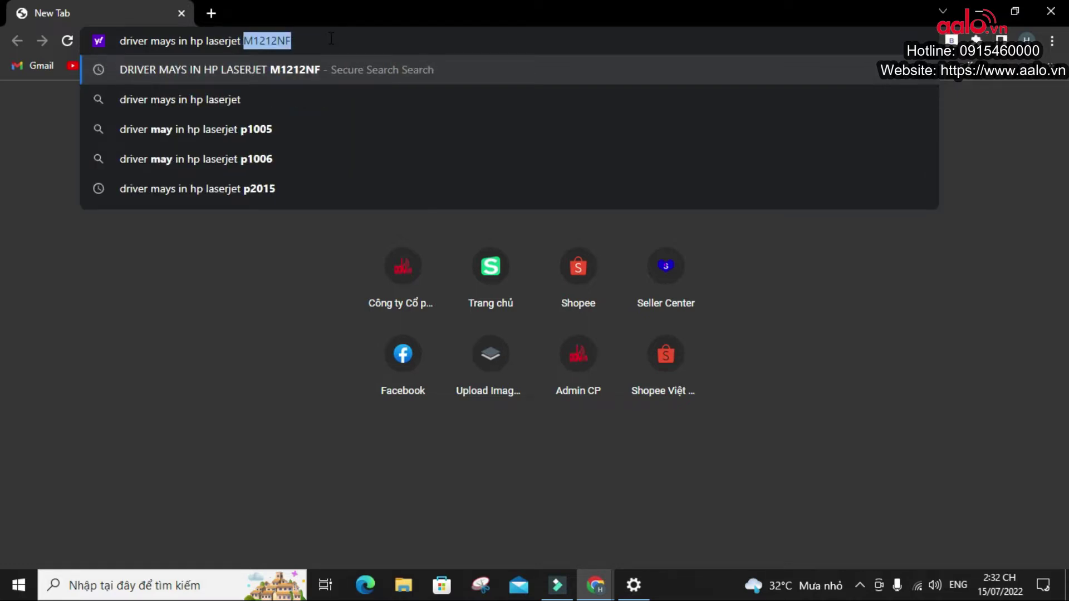
type(" m15w")
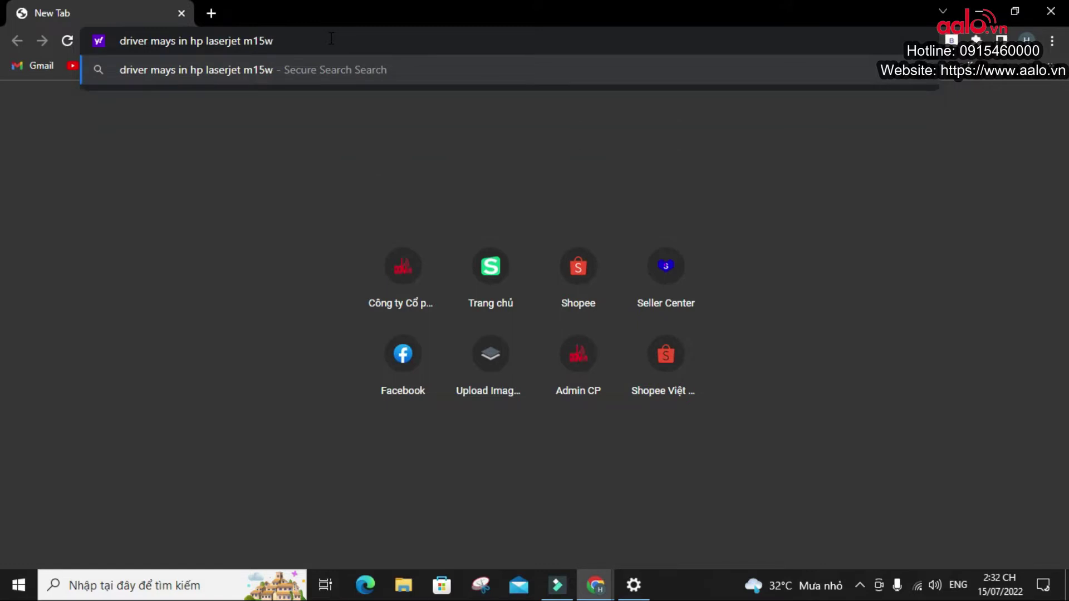
key("Return")
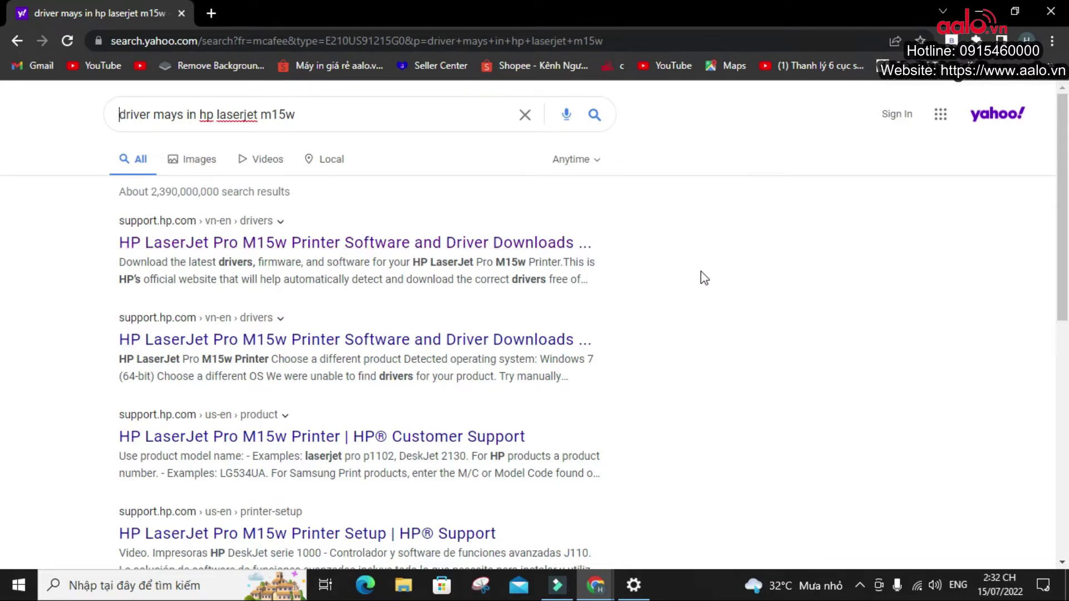
Open the first support.hp.com result for the LaserJet Pro M15w and choose a different OS.
left_click(167, 243)
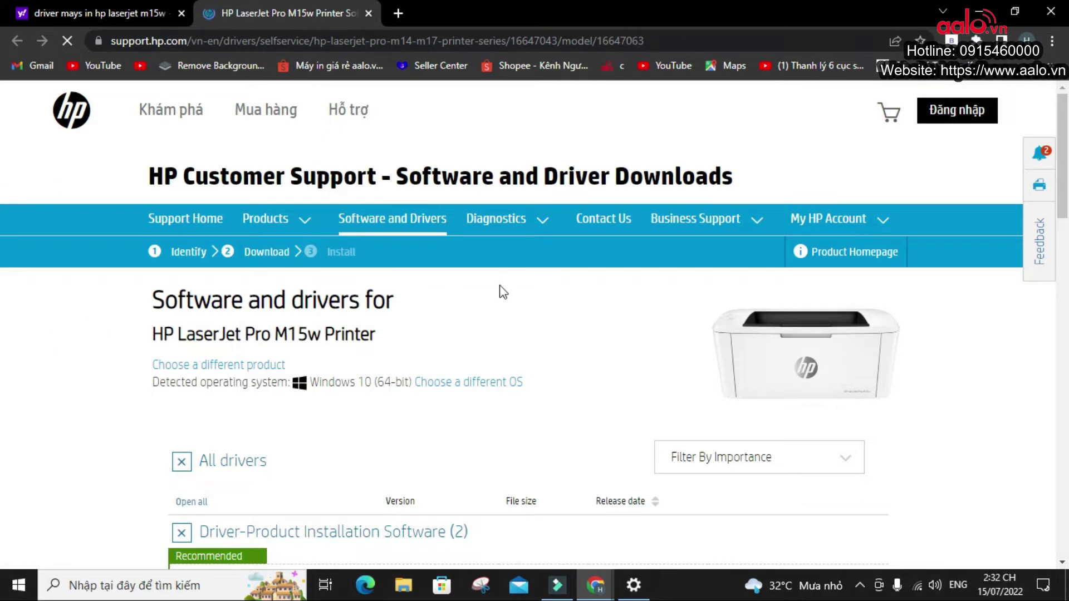
scroll(509, 286, "down", 3)
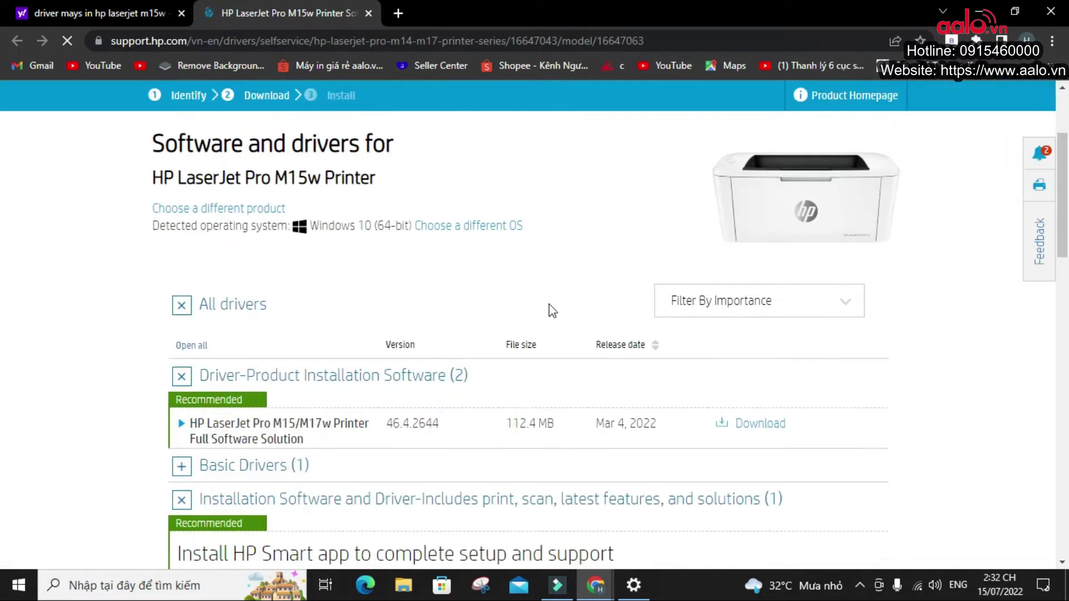
left_click(500, 228)
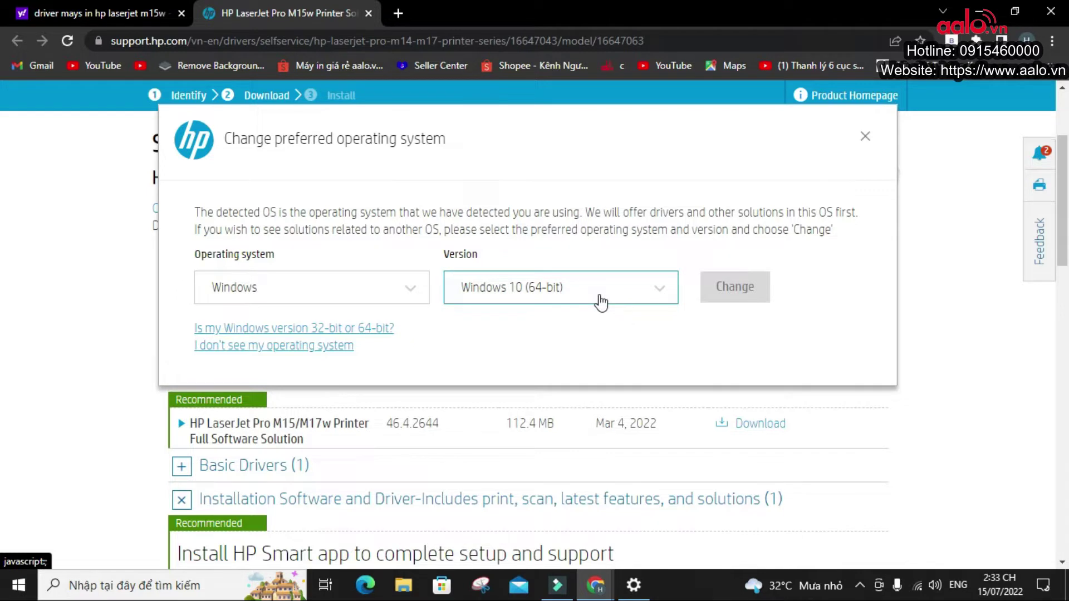
Select Windows as the operating system and show the list of Windows versions.
left_click(372, 295)
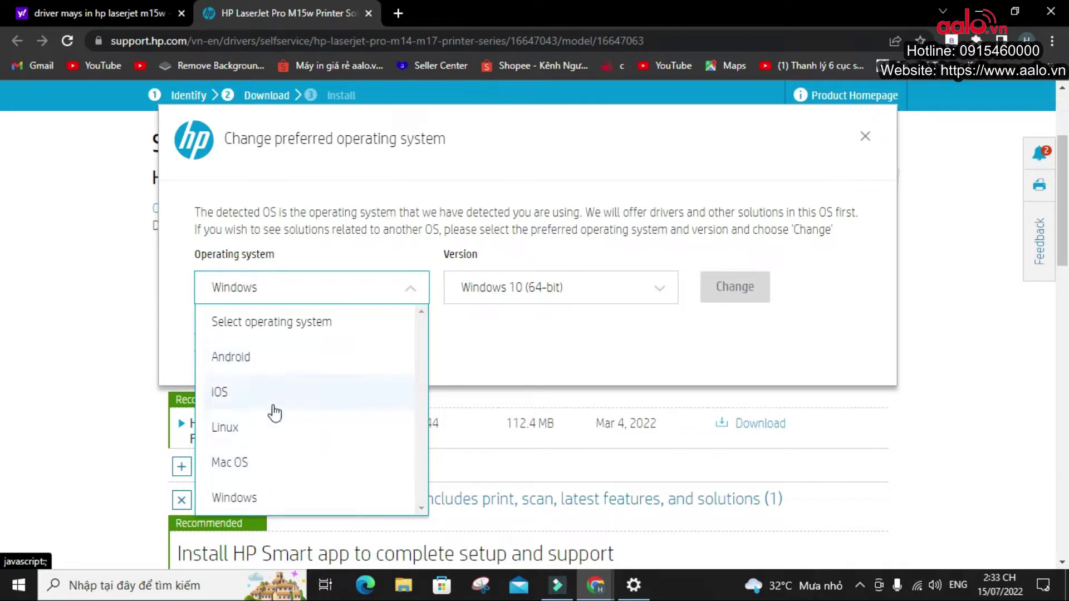
left_click(288, 501)
left_click(571, 289)
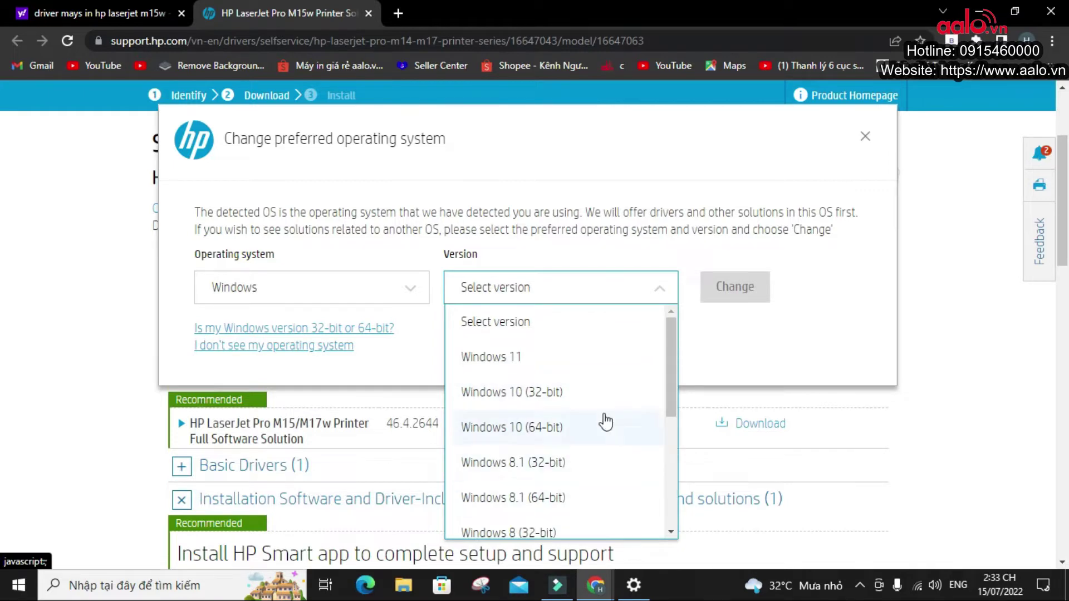
scroll(611, 350, "down", 2)
scroll(611, 350, "up", 2)
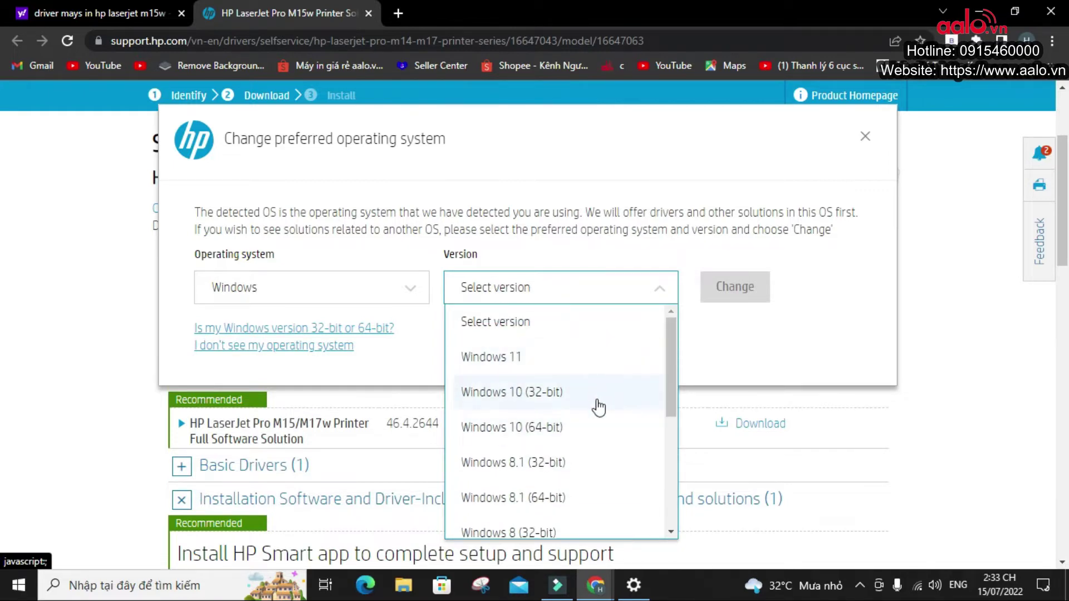
Check the About page for Windows 10 edition and 64-bit system type.
left_click(634, 585)
left_click_drag(366, 338, 422, 341)
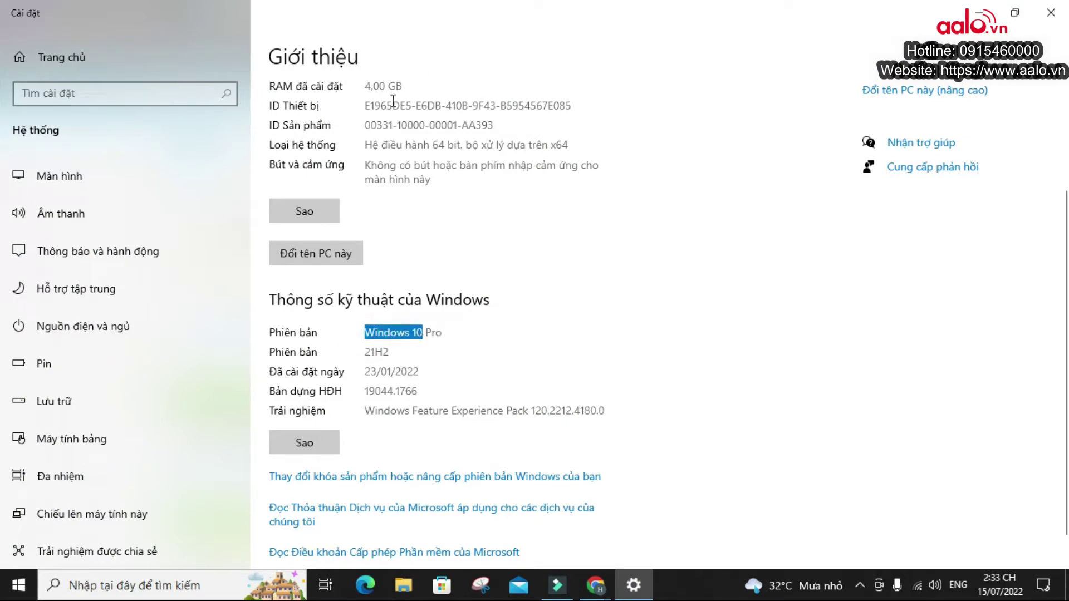
scroll(400, 123, "up", 3)
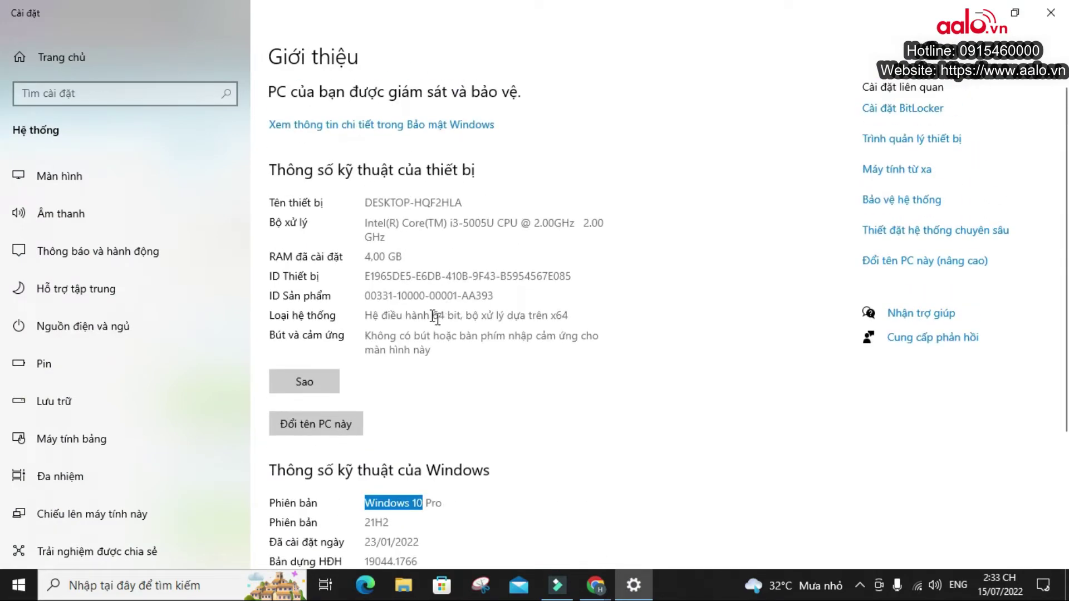
left_click_drag(465, 316, 371, 315)
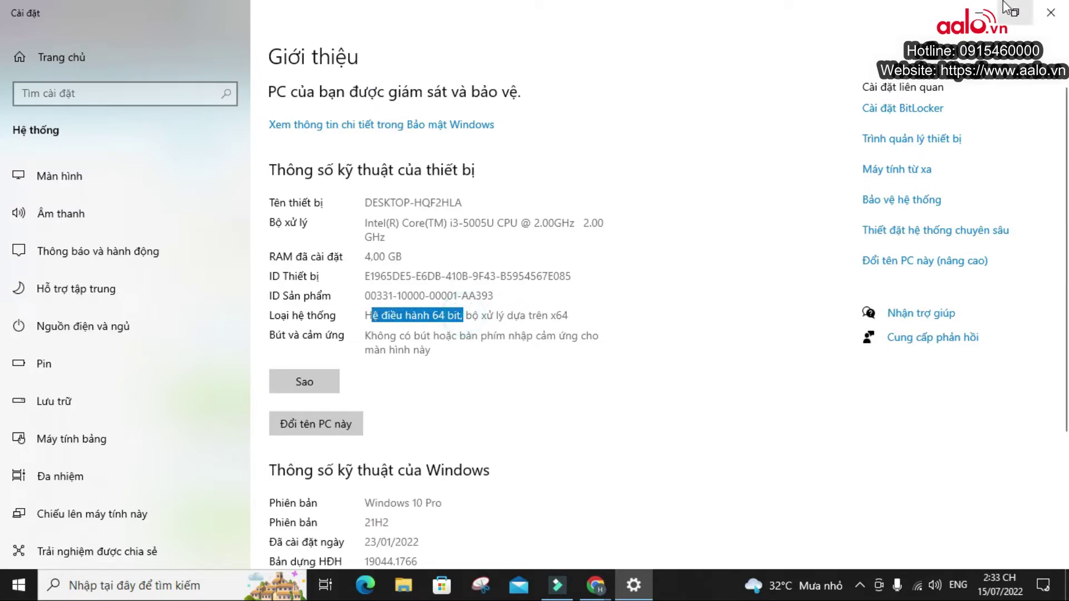
left_click(973, 7)
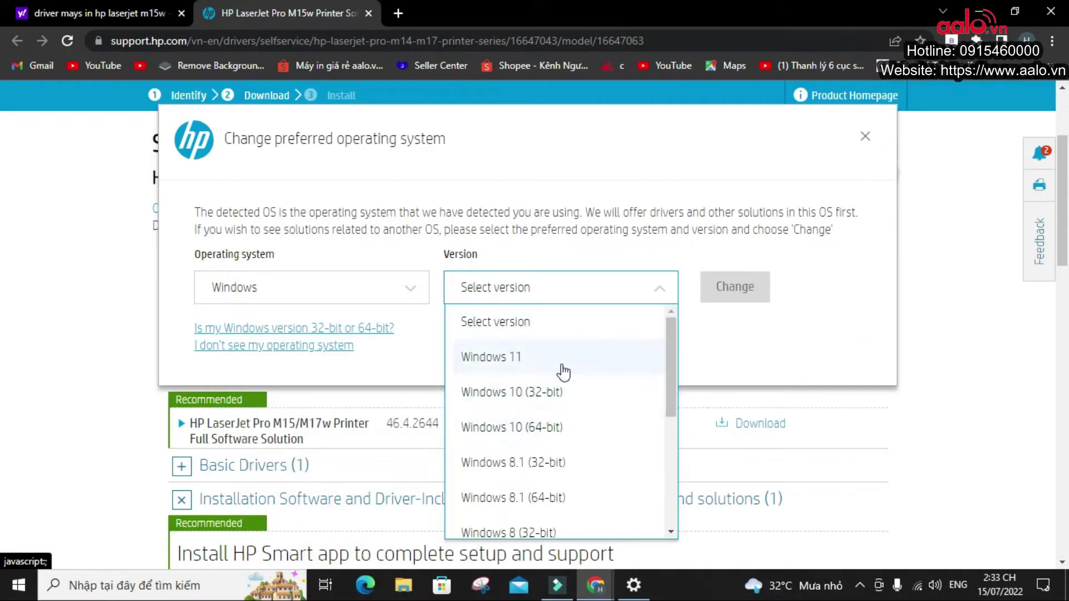
Choose Windows 10 (64-bit) as the version and apply the change.
left_click(543, 437)
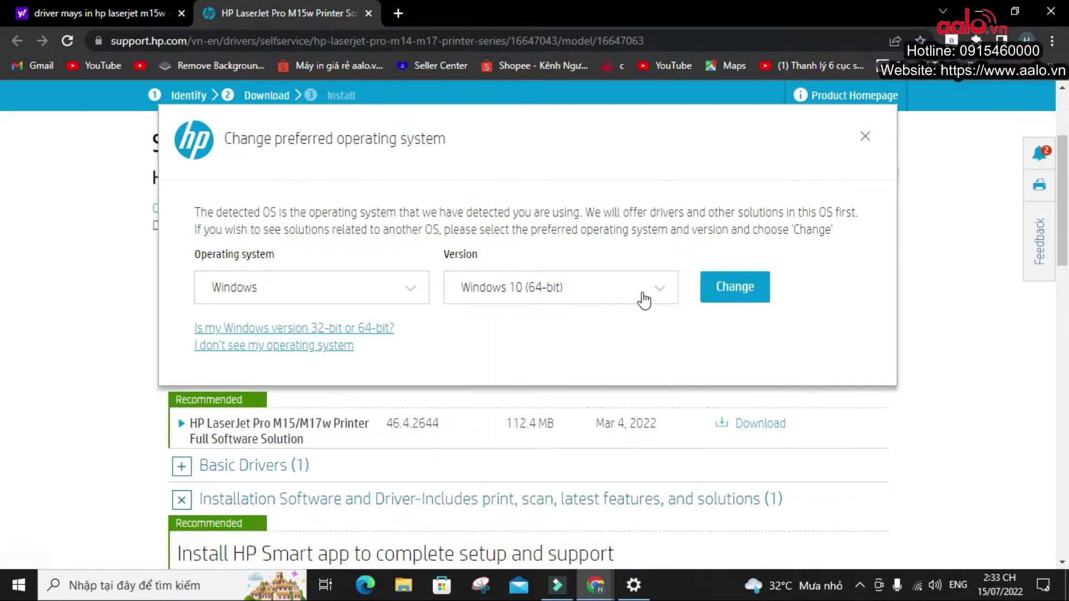
left_click(644, 287)
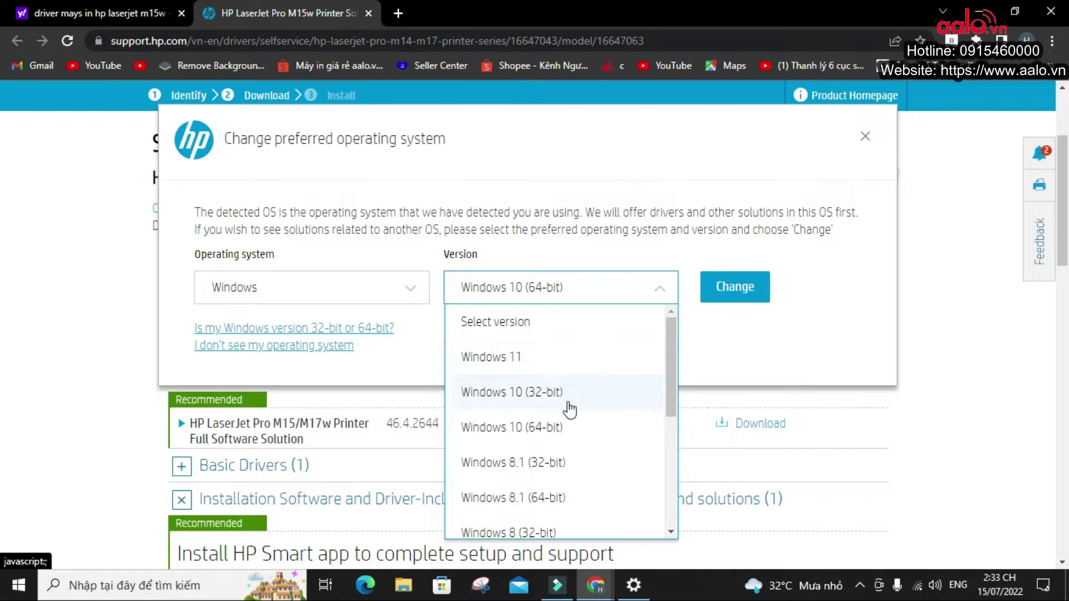
scroll(580, 432, "down", 3)
scroll(577, 452, "up", 3)
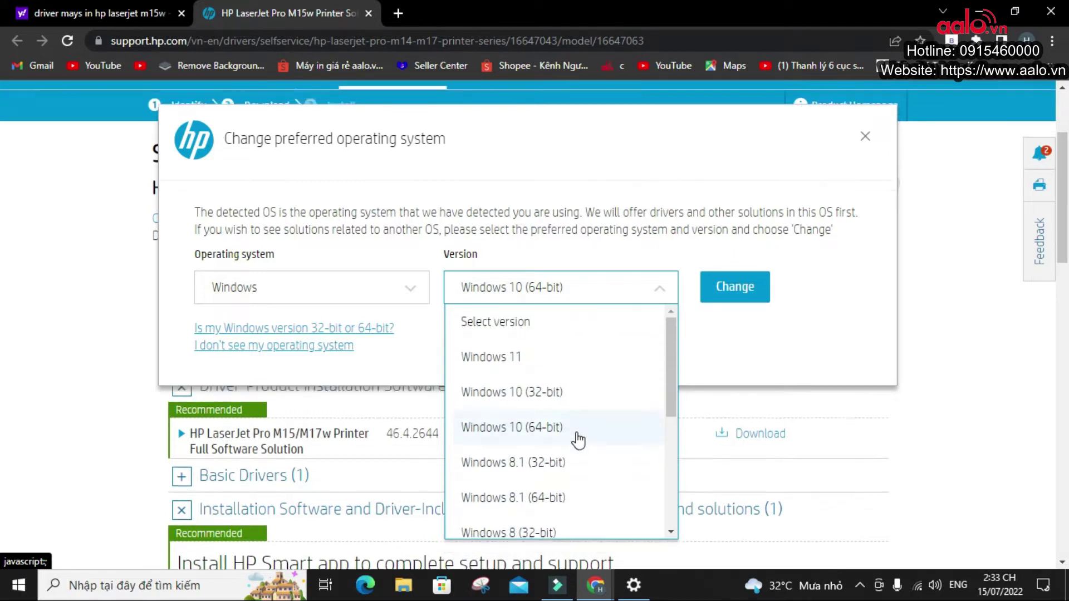
left_click(751, 352)
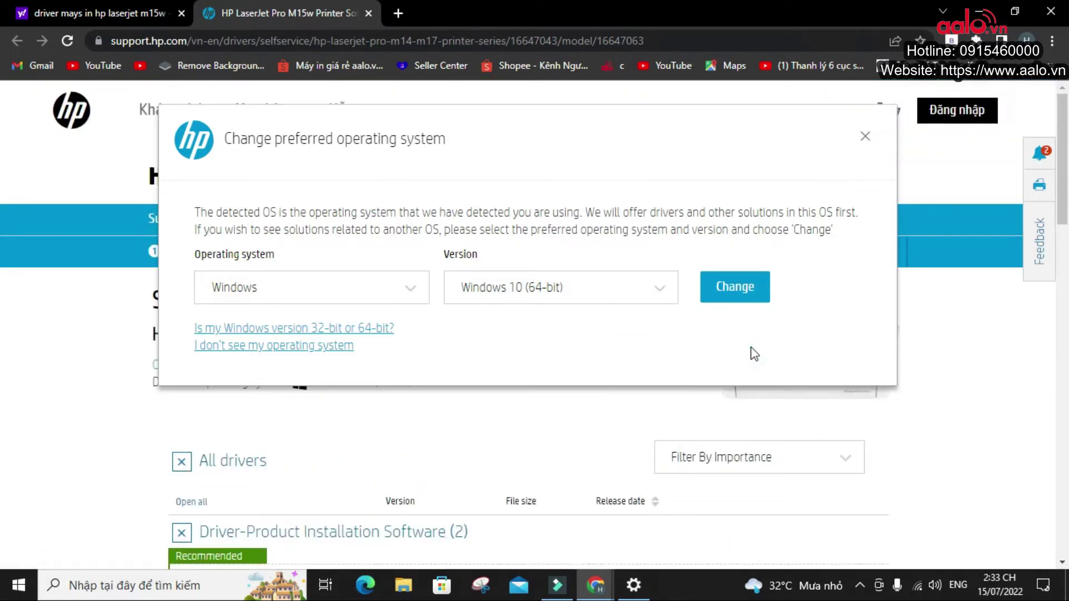
left_click(724, 294)
Download the M15/M17w Full Software Solution and open the downloaded file's options.
scroll(608, 449, "down", 3)
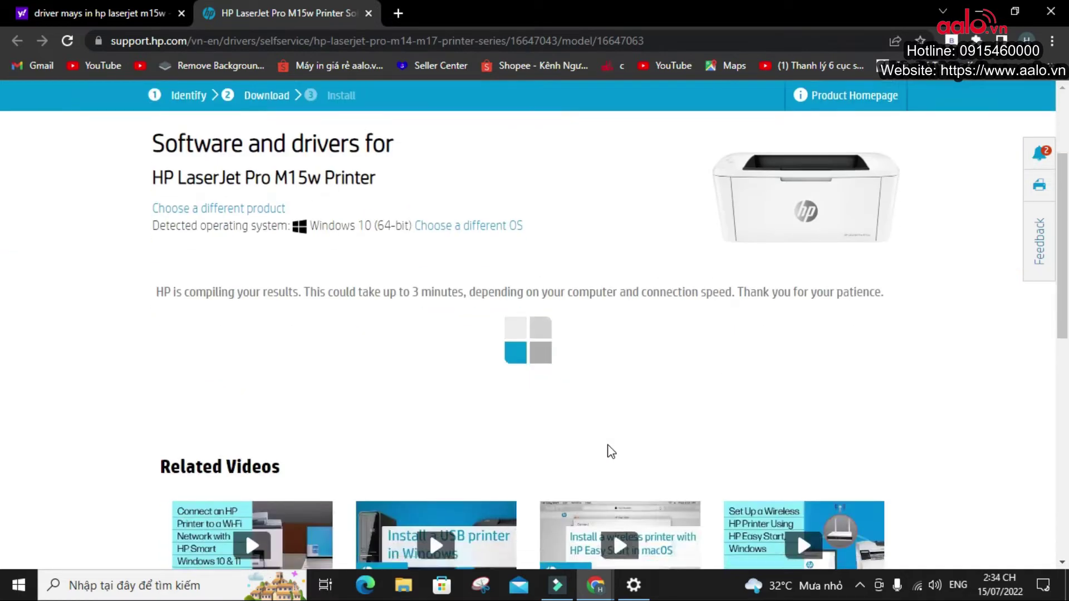
left_click(750, 344)
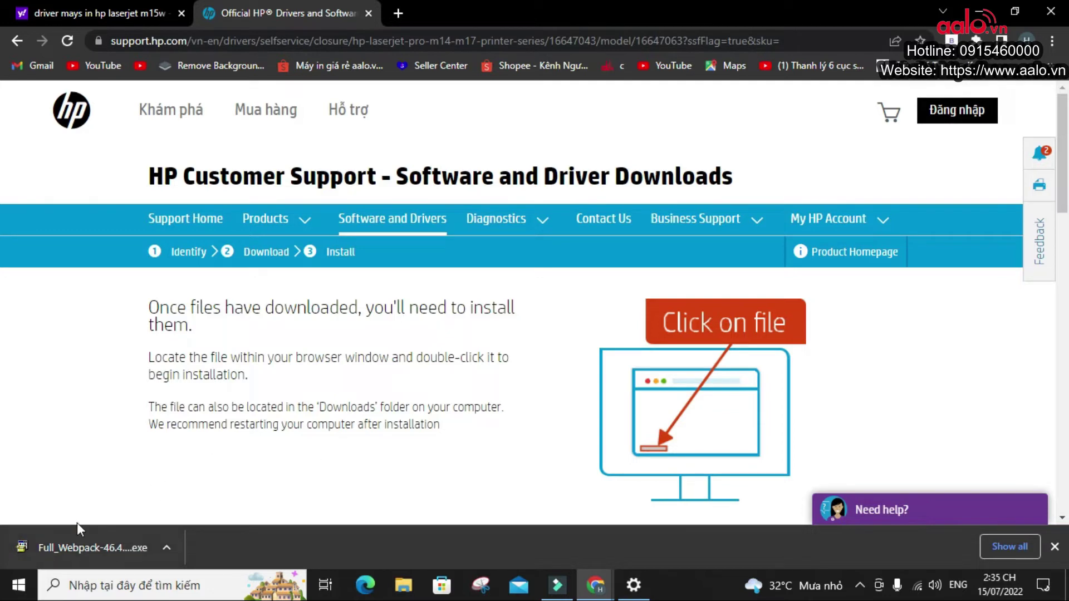
left_click(171, 545)
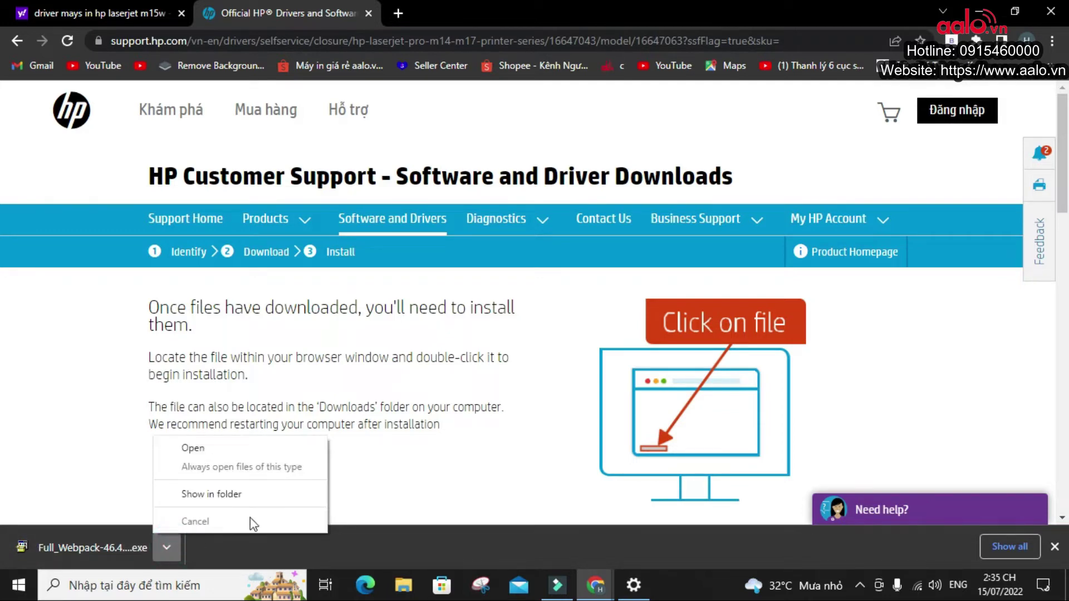
Open the Downloads folder via This PC and drag out the Full_Webpack installer.
left_click(979, 11)
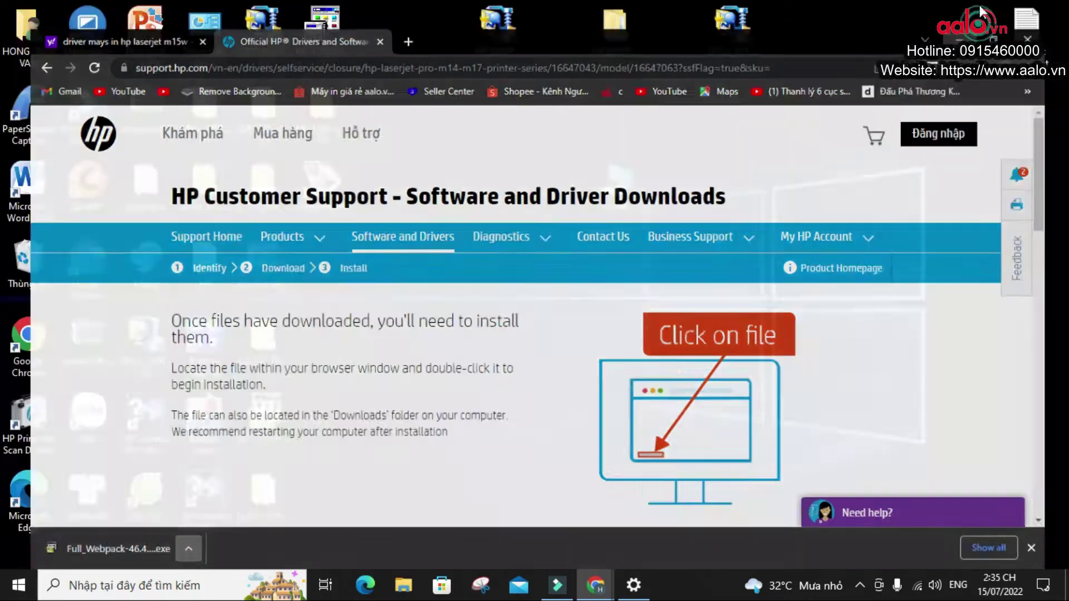
double_click(621, 189)
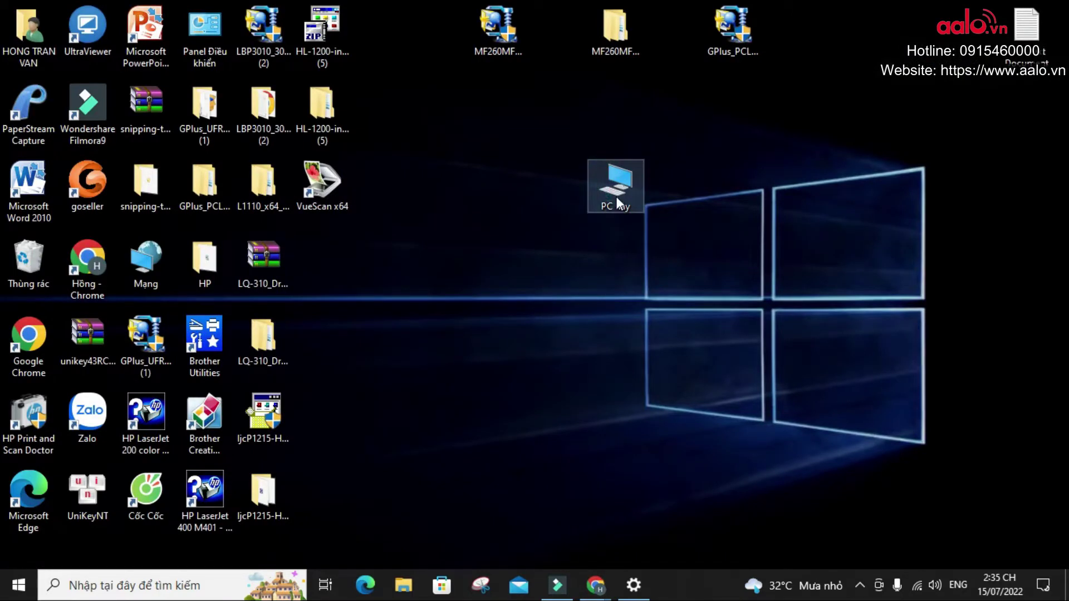
left_click(831, 11)
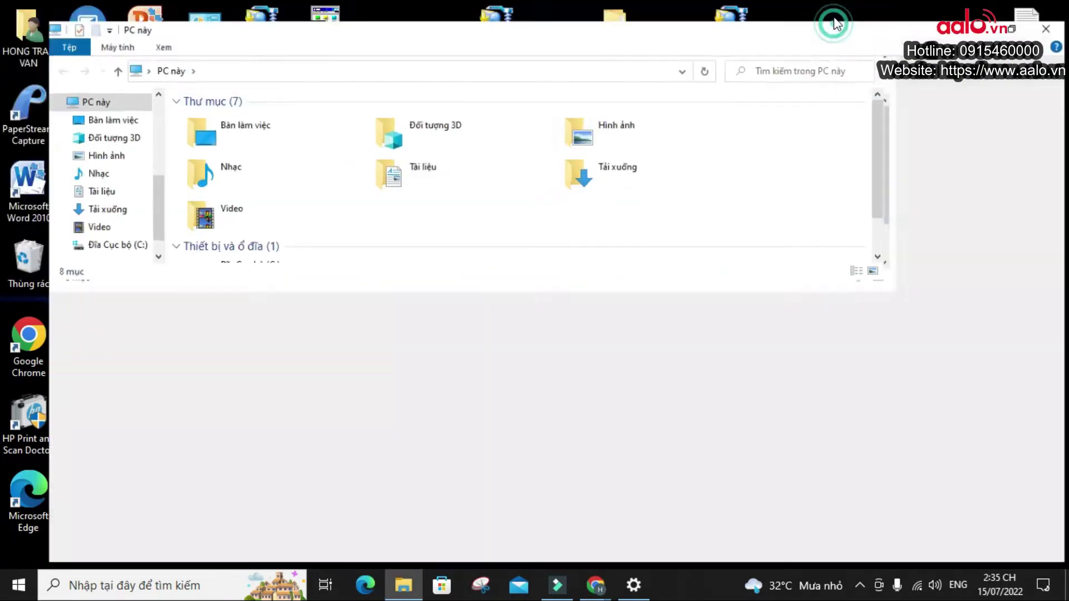
left_click(1013, 8)
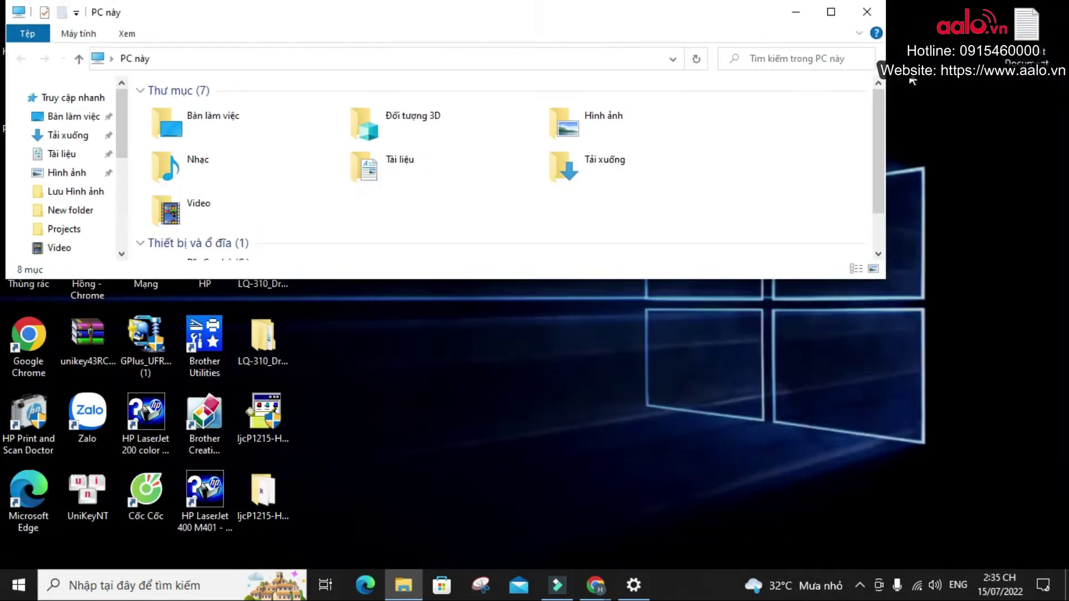
double_click(609, 163)
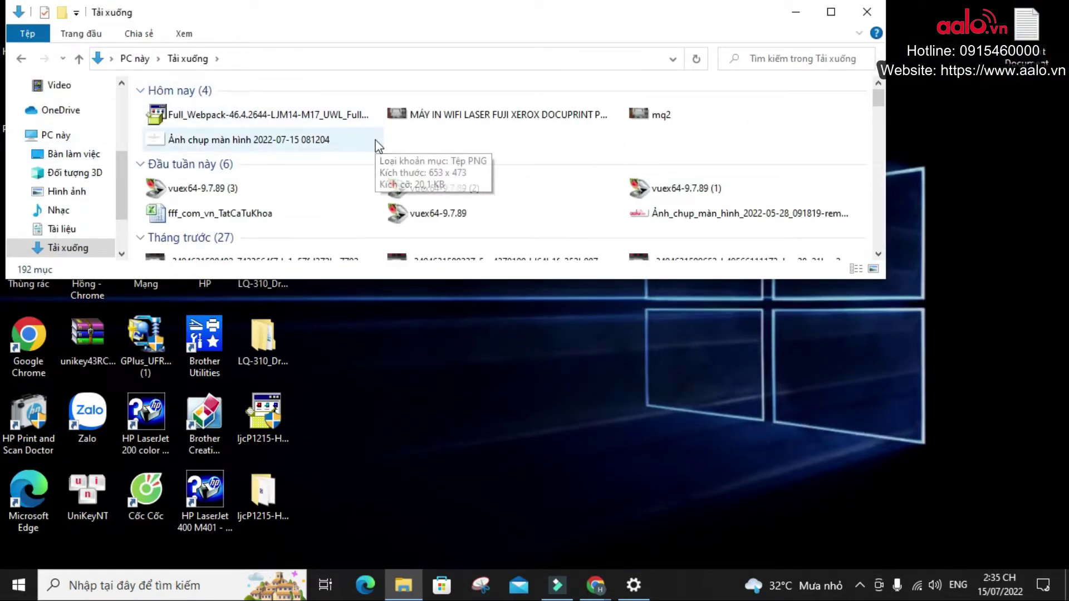
left_click_drag(243, 113, 358, 229)
Drop the installer onto the desktop and close the Downloads window.
left_click_drag(417, 385, 419, 387)
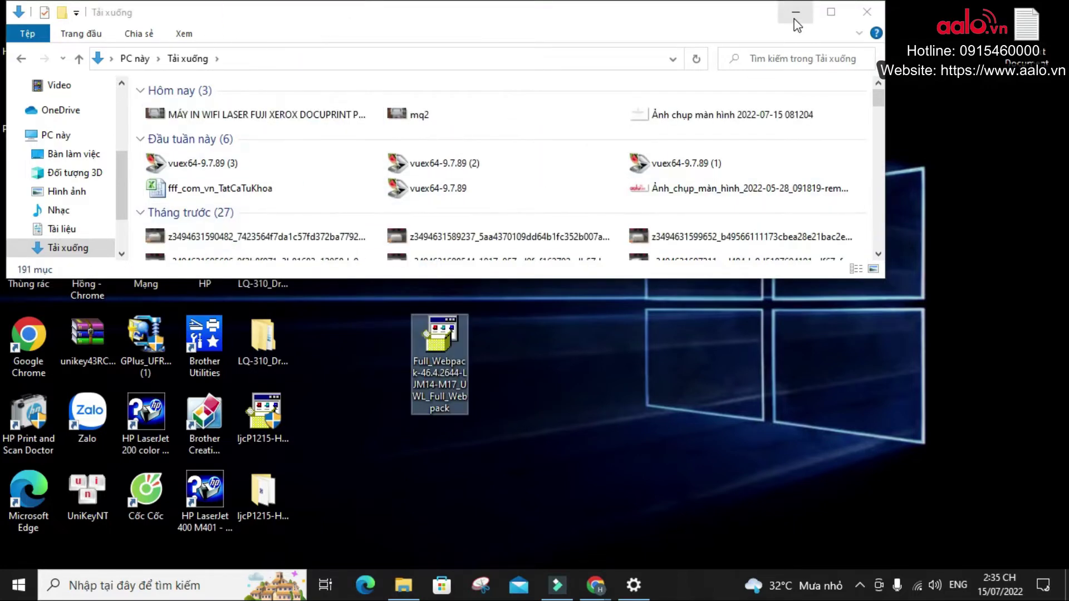
left_click(867, 11)
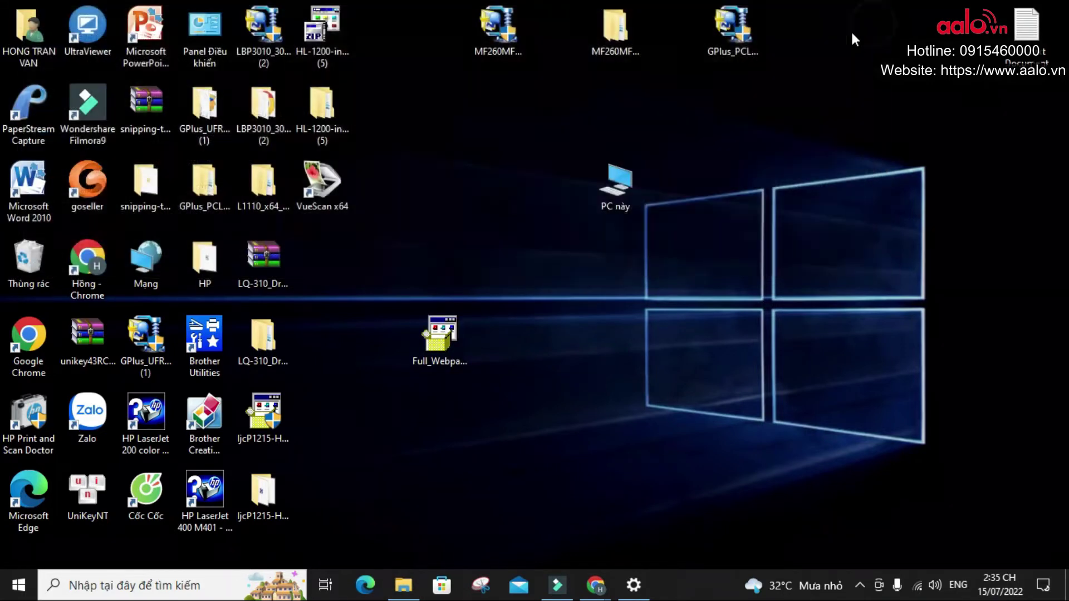
left_click_drag(465, 349, 507, 272)
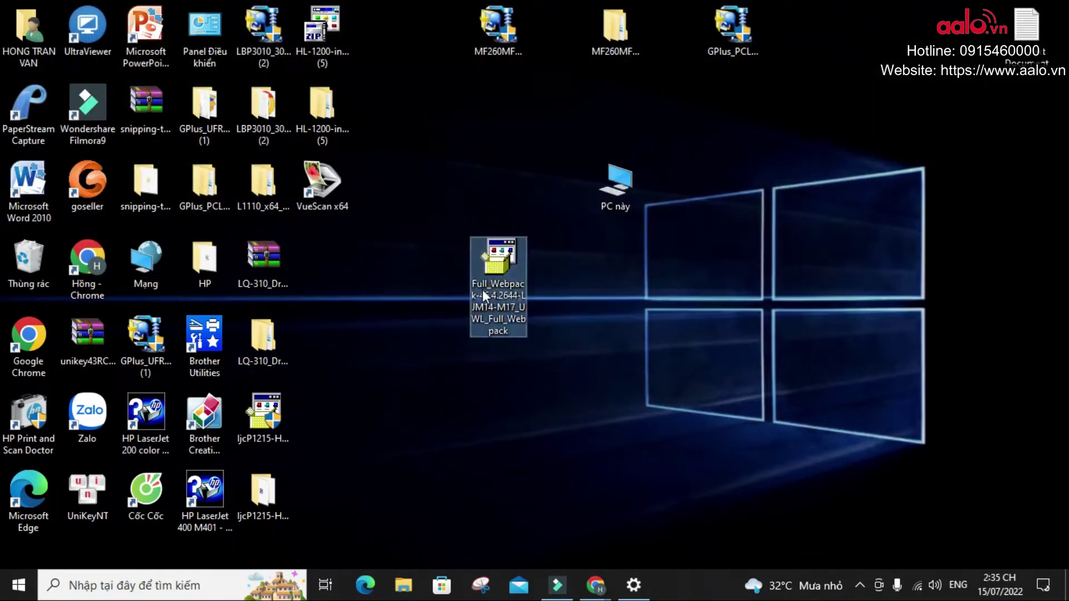
Extract the installer to a Full_Webpack folder and place it beside the installer.
double_click(501, 268)
right_click(501, 312)
left_click(582, 381)
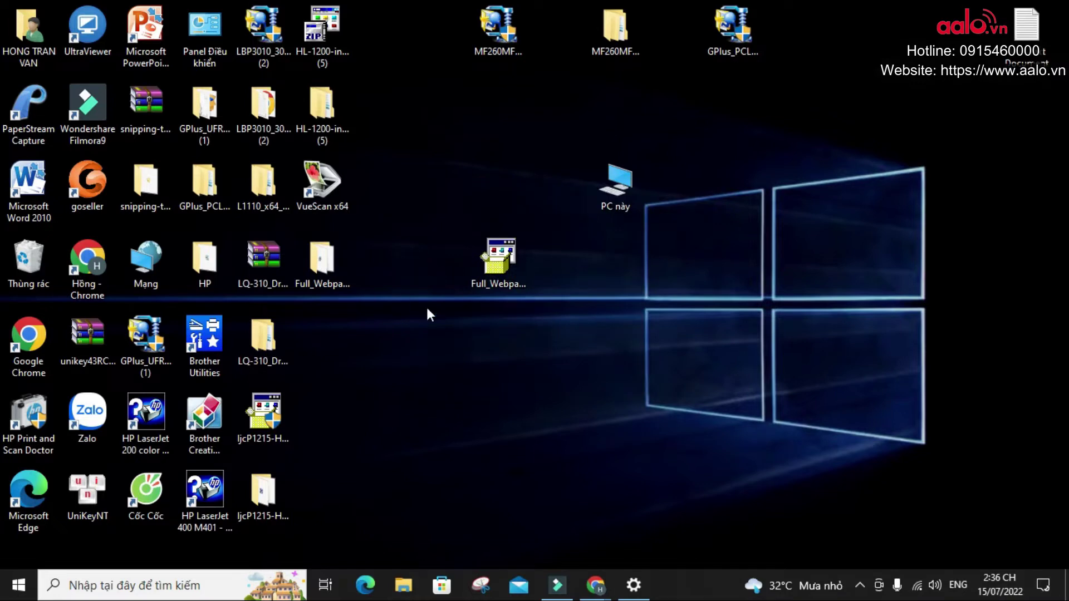
left_click_drag(334, 270, 646, 277)
left_click(620, 388)
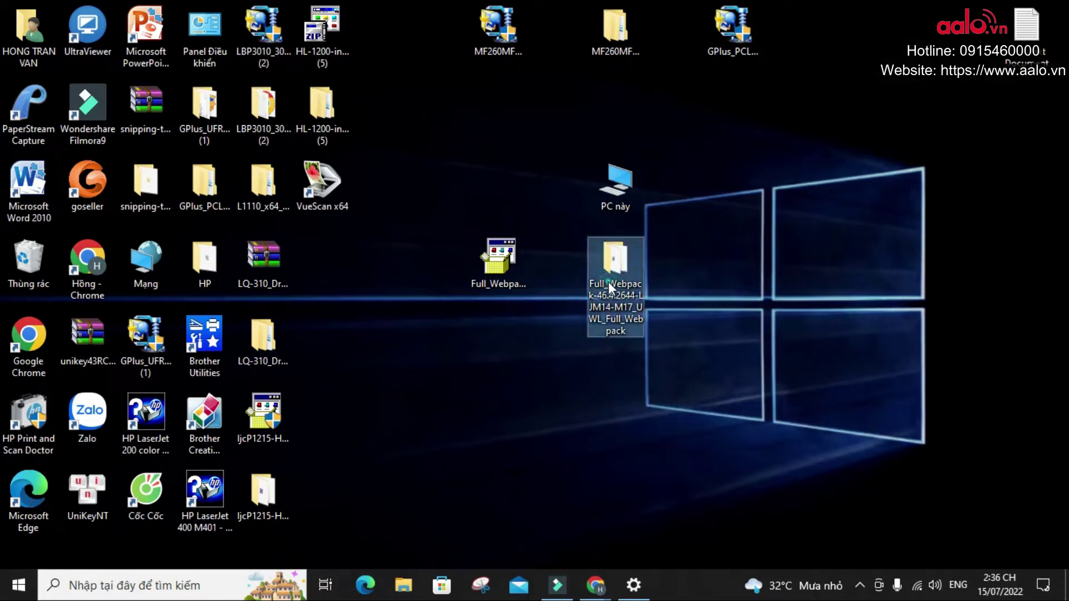
Open the Full_Webpack folder maximized, select Setup at the bottom, then minimize it.
double_click(630, 248)
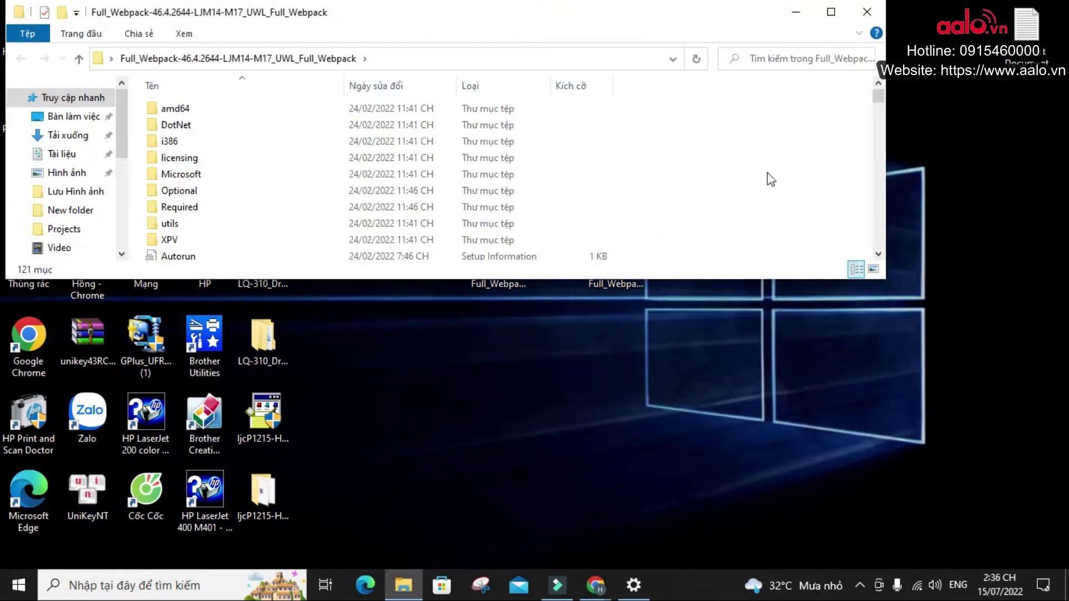
left_click(833, 12)
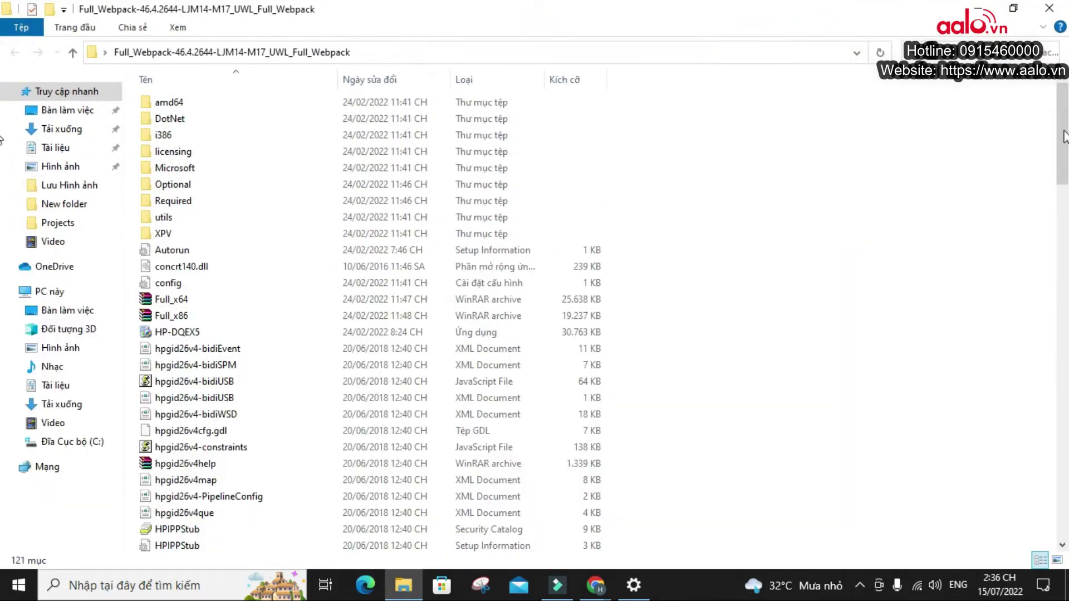
left_click_drag(1063, 140, 1065, 401)
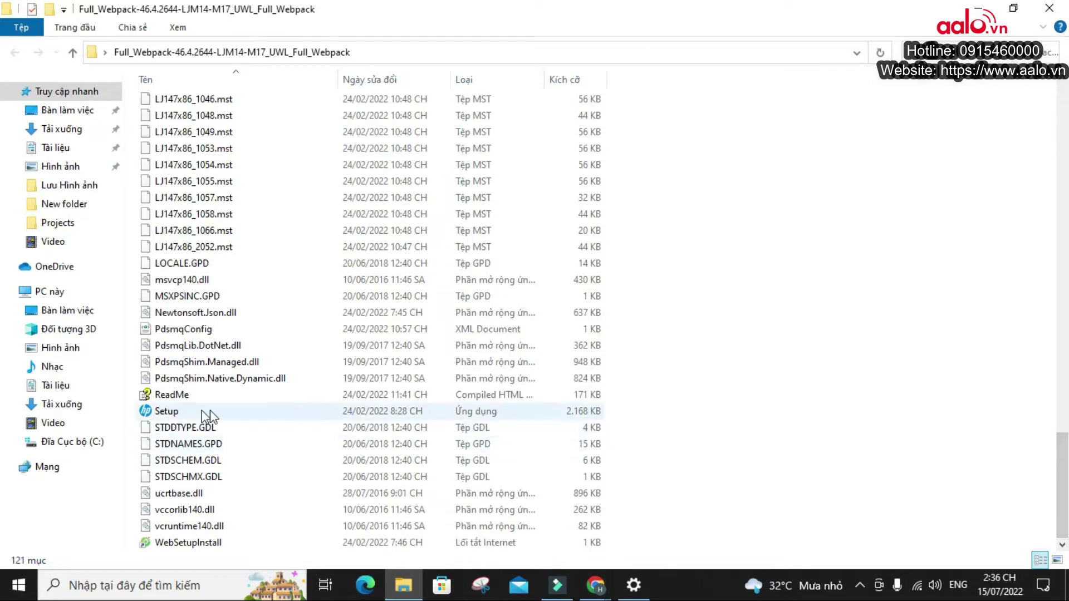
left_click(229, 414)
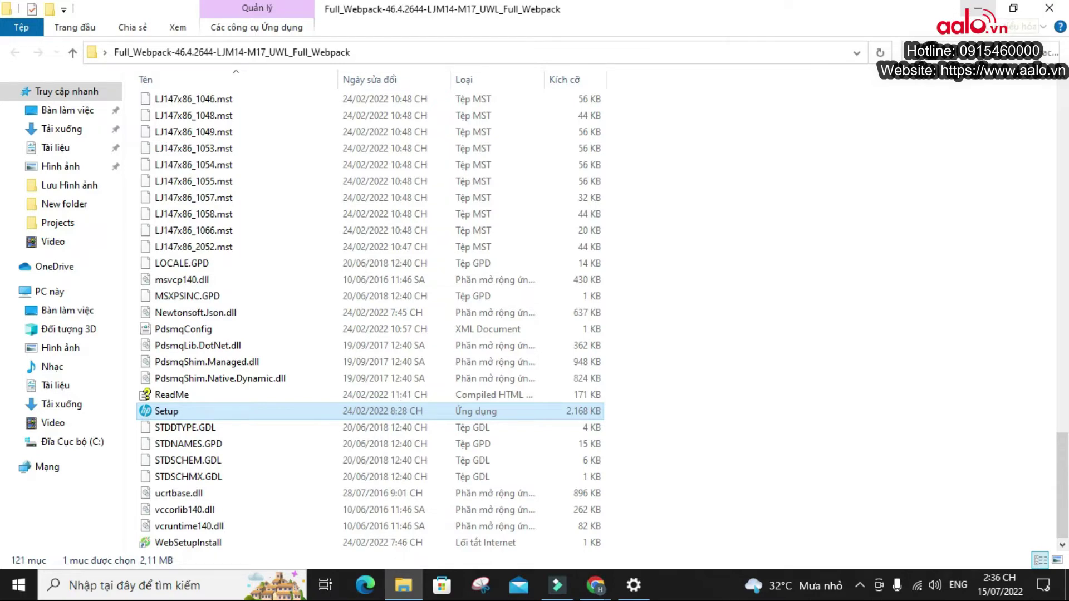
left_click(978, 8)
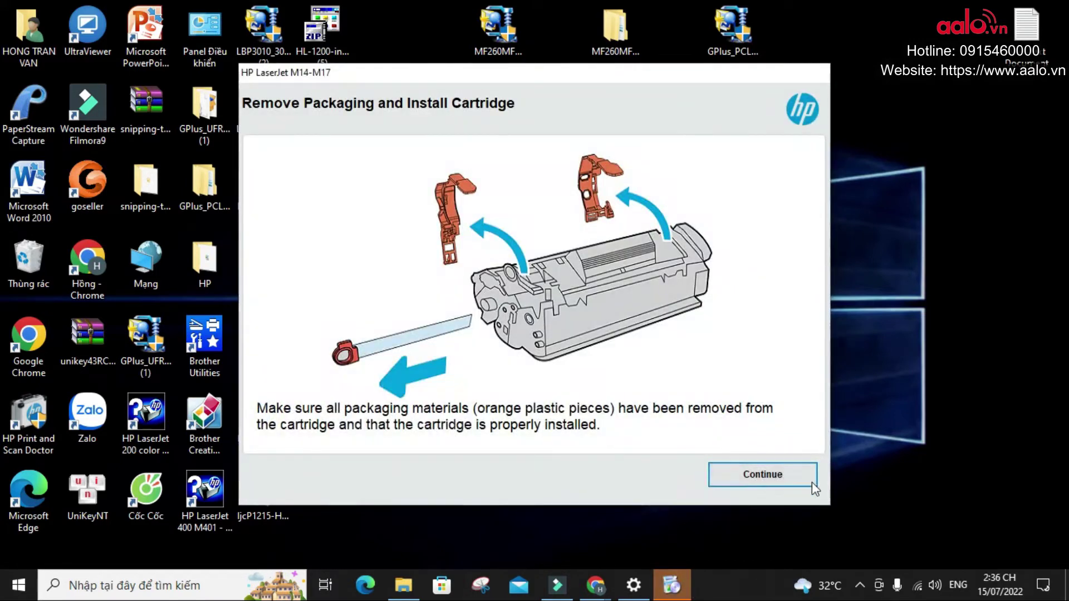
Skip the cartridge screen and start installing from the CD software option.
left_click(809, 484)
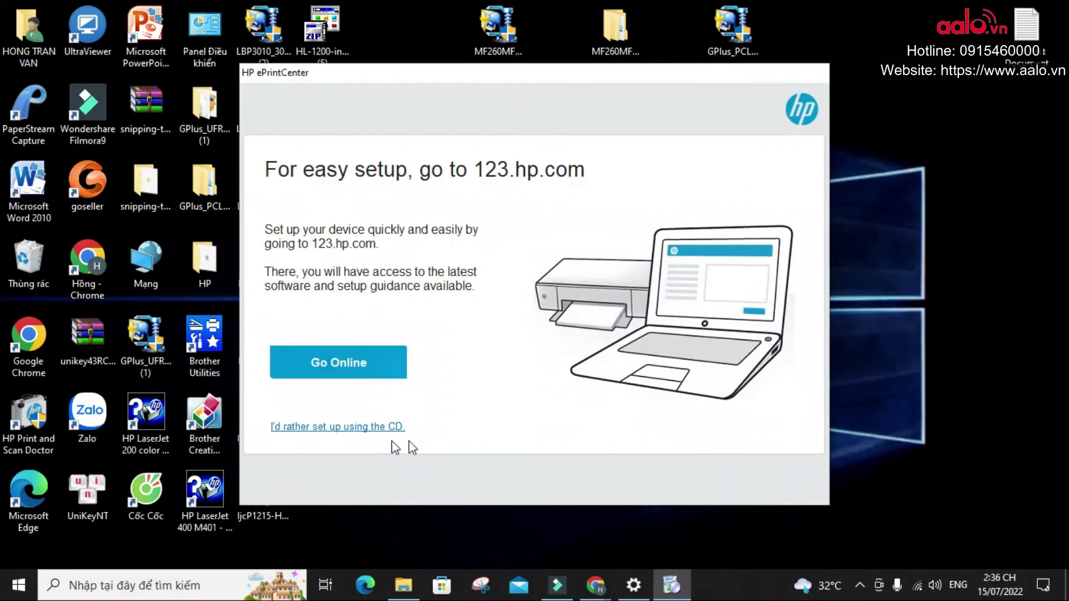
left_click(363, 428)
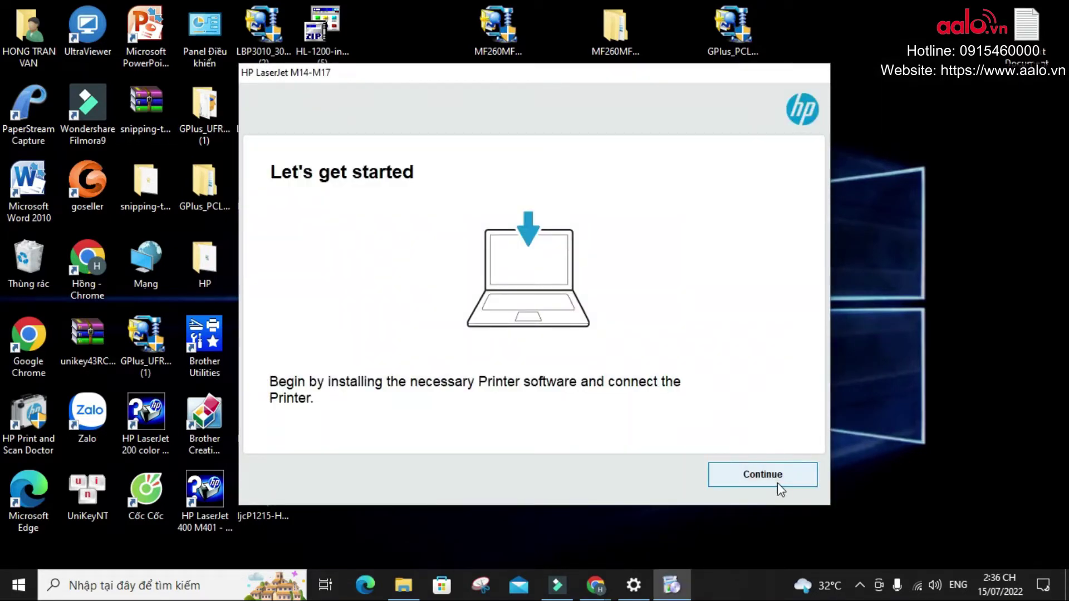
left_click(761, 477)
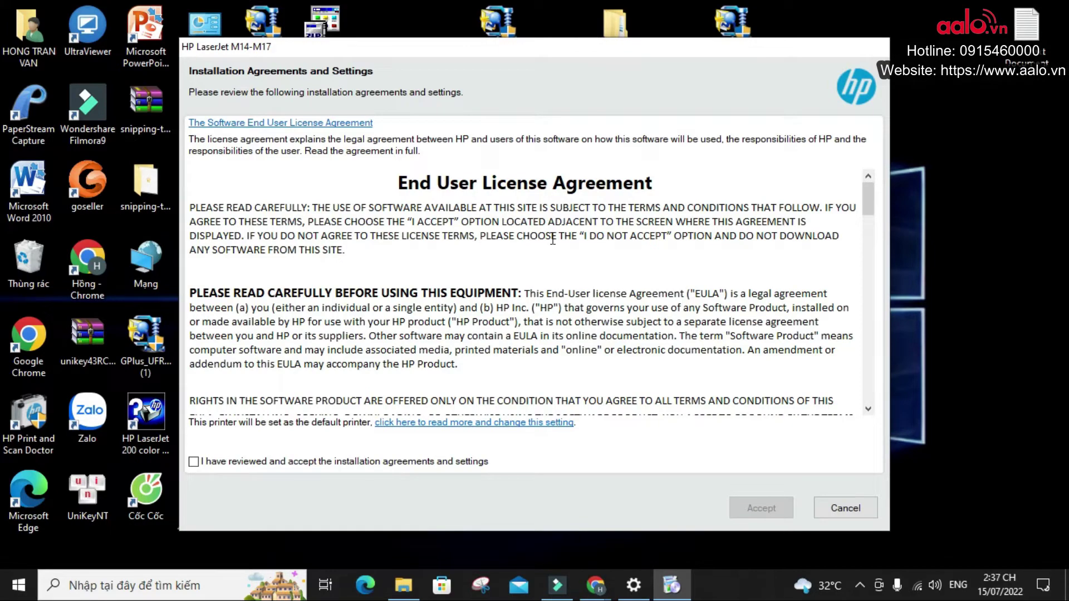
Accept the license agreement, decline printer usage data, and answer the analytics prompt.
left_click(194, 461)
left_click(744, 507)
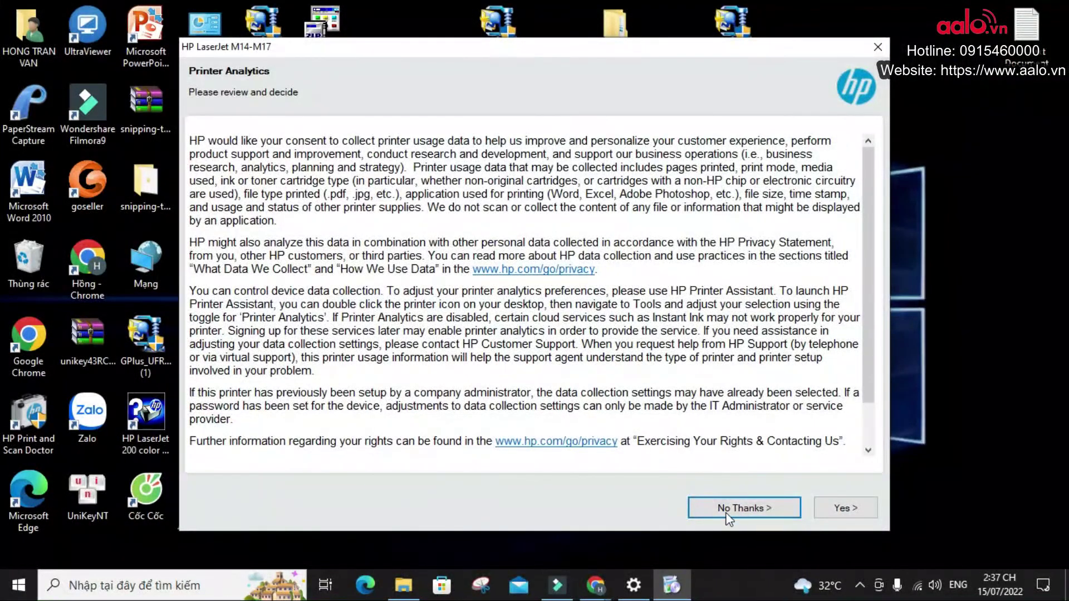
left_click(728, 515)
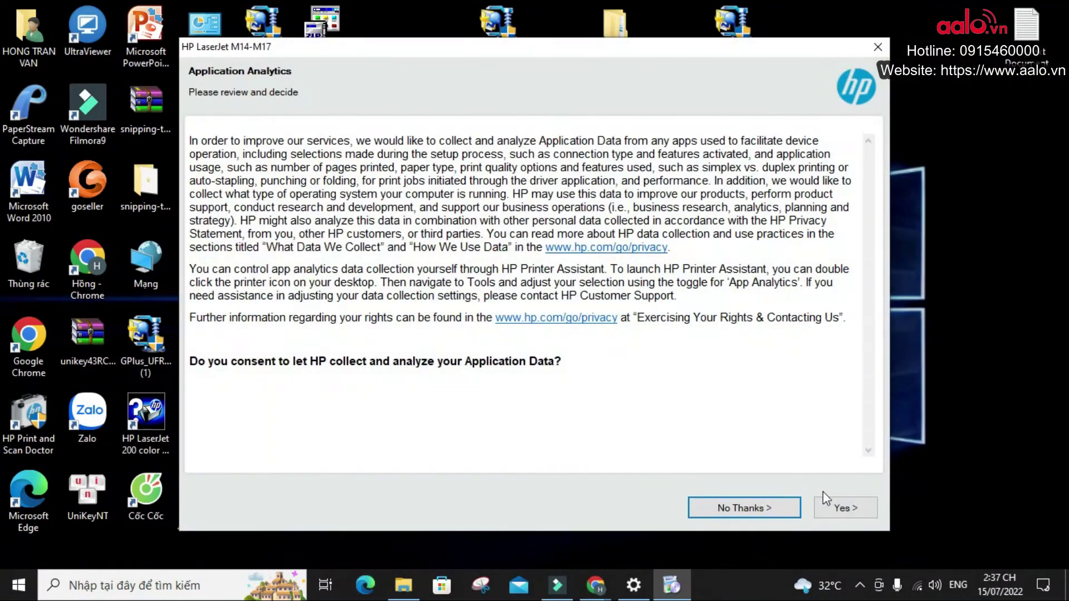
left_click(835, 507)
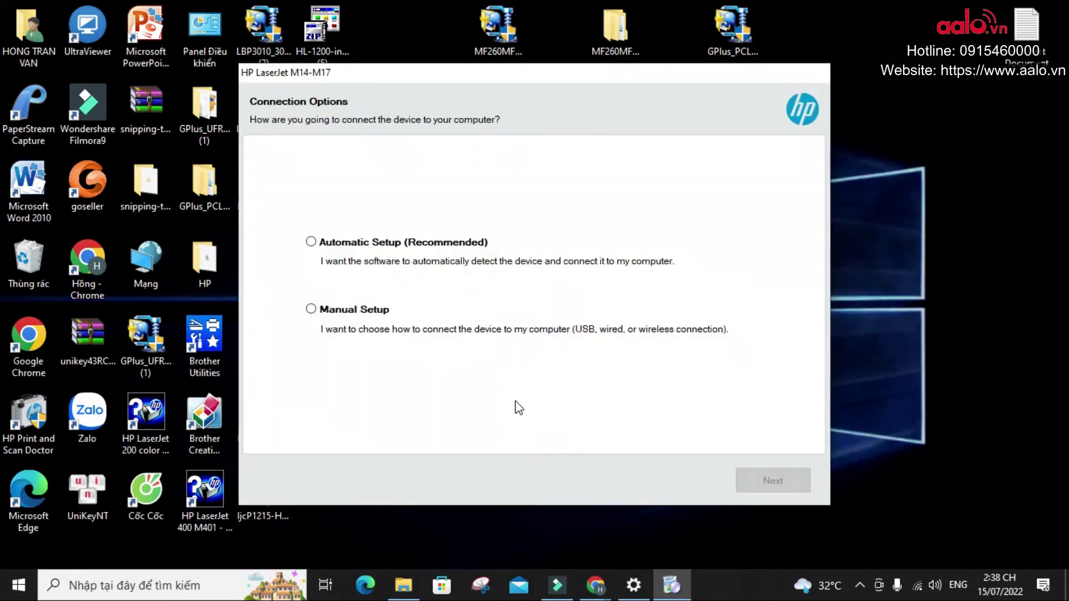
Choose Manual Setup with a Wireless connection to list nearby Wi-Fi networks.
left_click(328, 311)
left_click(772, 476)
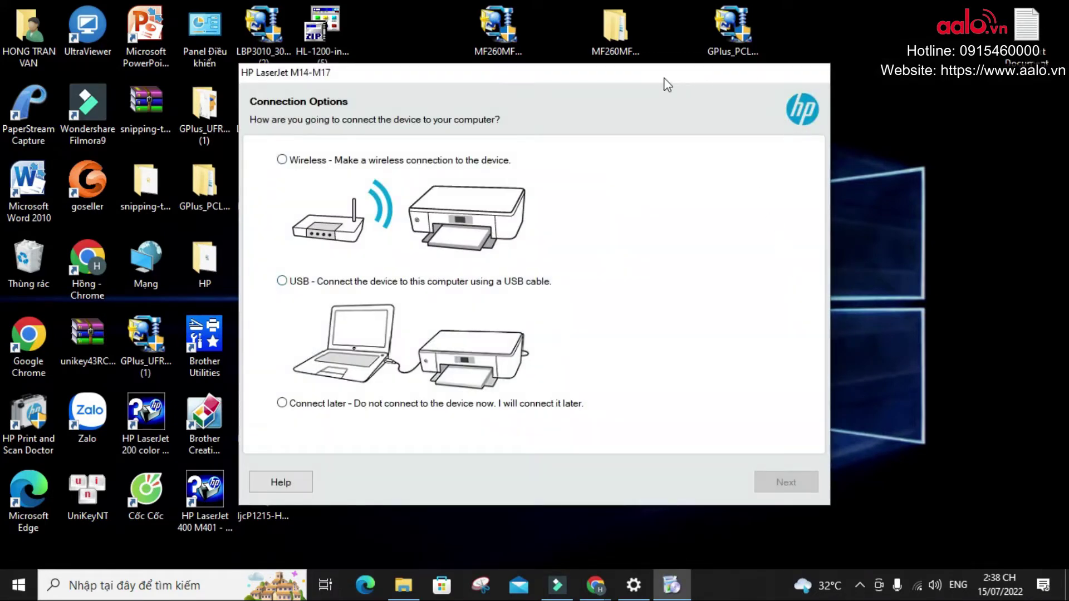
left_click_drag(668, 84, 710, 78)
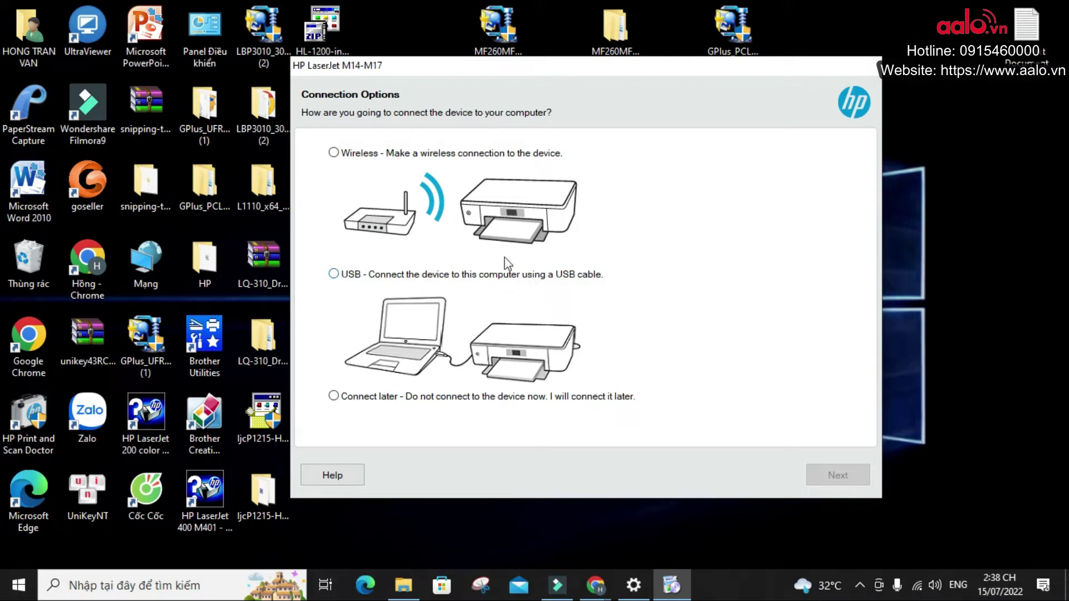
left_click(334, 153)
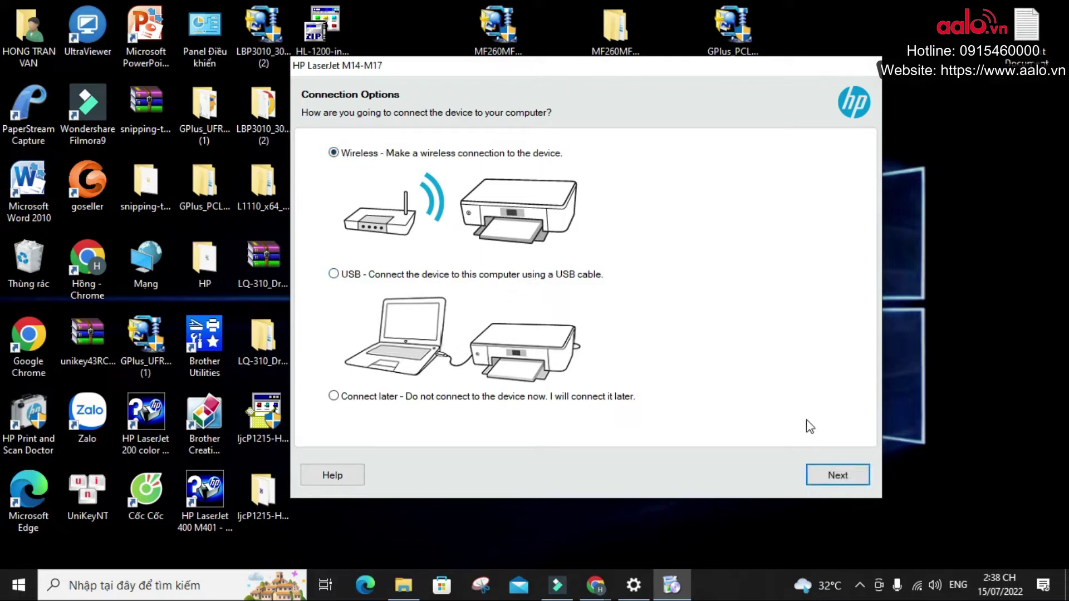
left_click(838, 475)
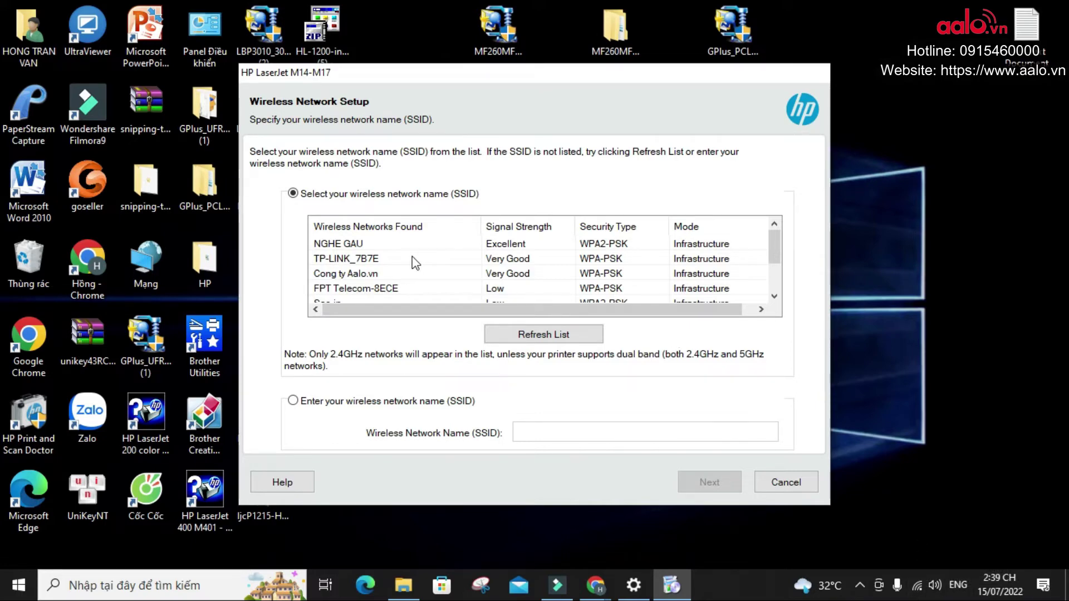
Join the printer to the Cong ty Aalo.vn Wi-Fi network by entering the network's password.
scroll(388, 282, "down", 1)
scroll(387, 281, "up", 1)
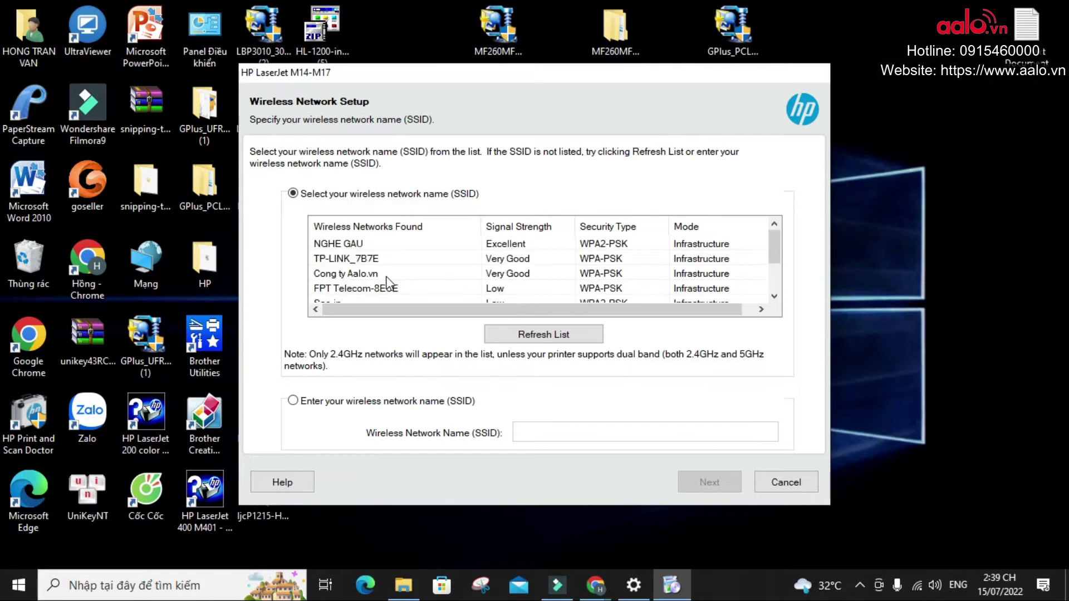
left_click(348, 274)
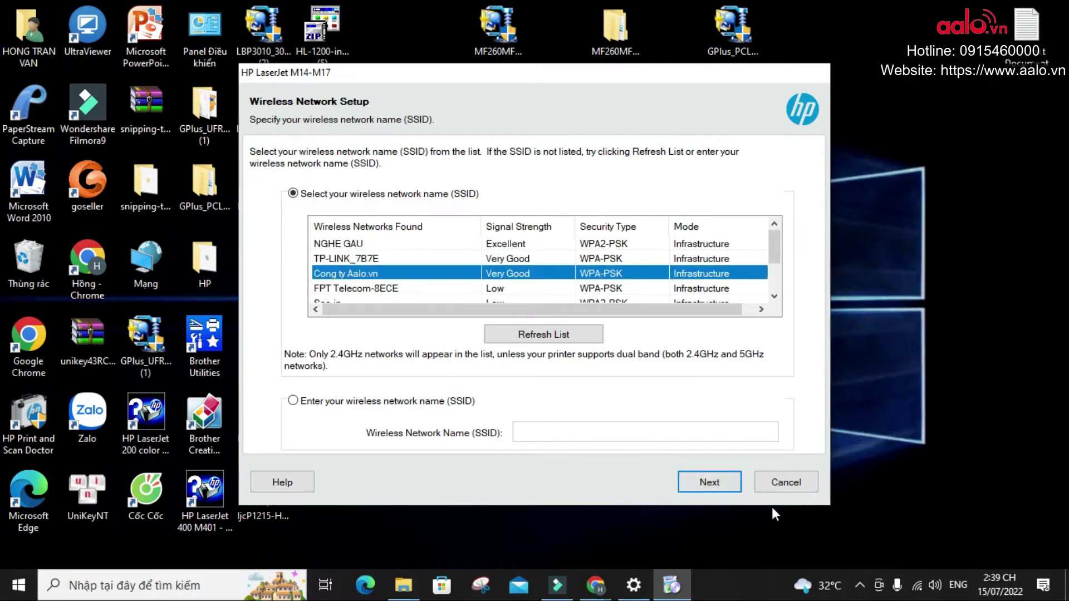
left_click(699, 483)
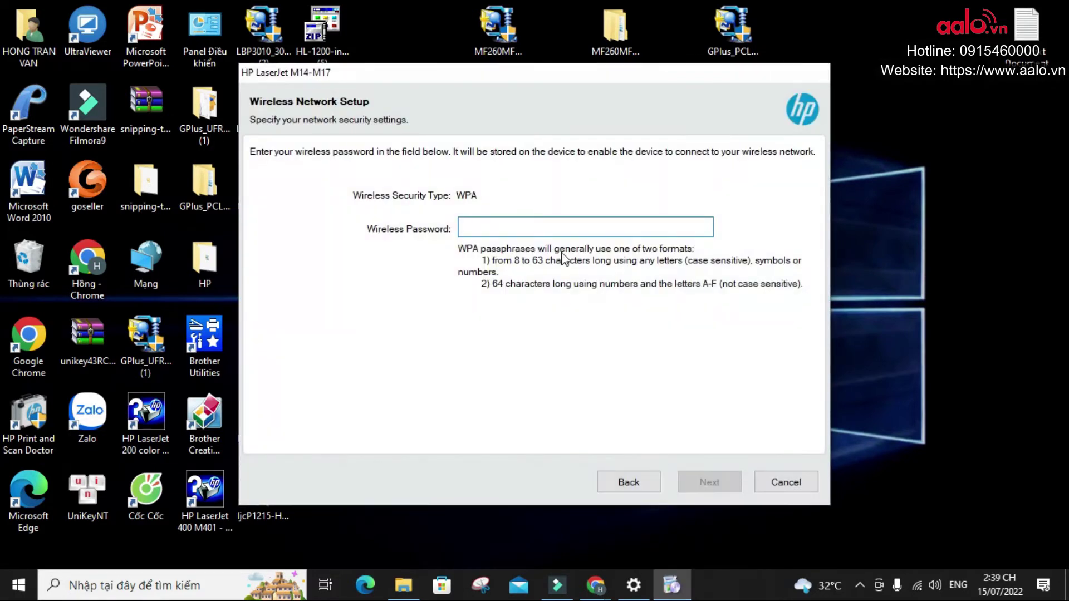
left_click(536, 226)
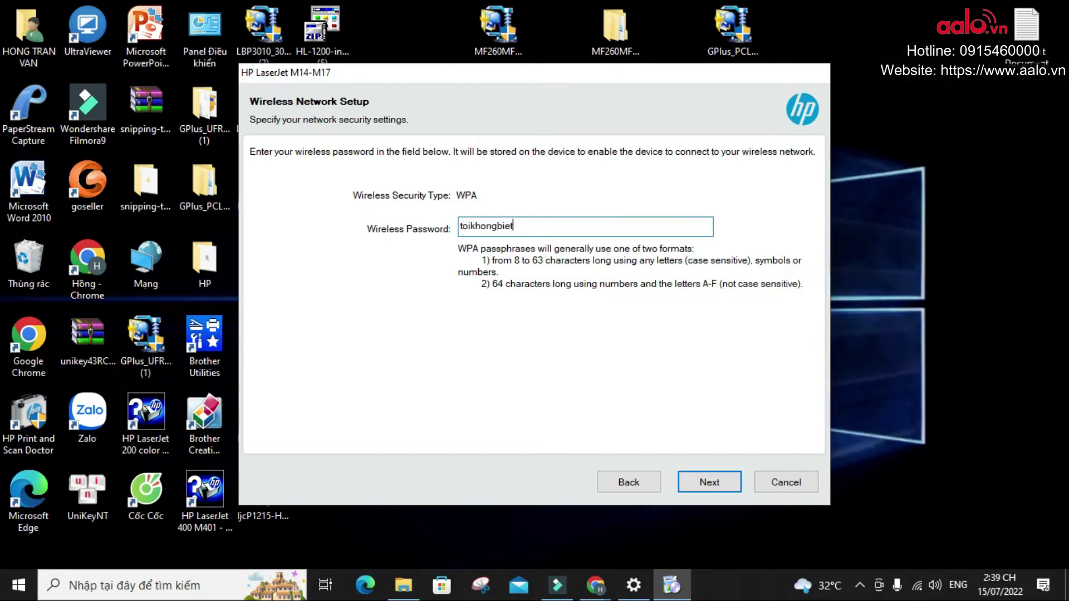
left_click(716, 484)
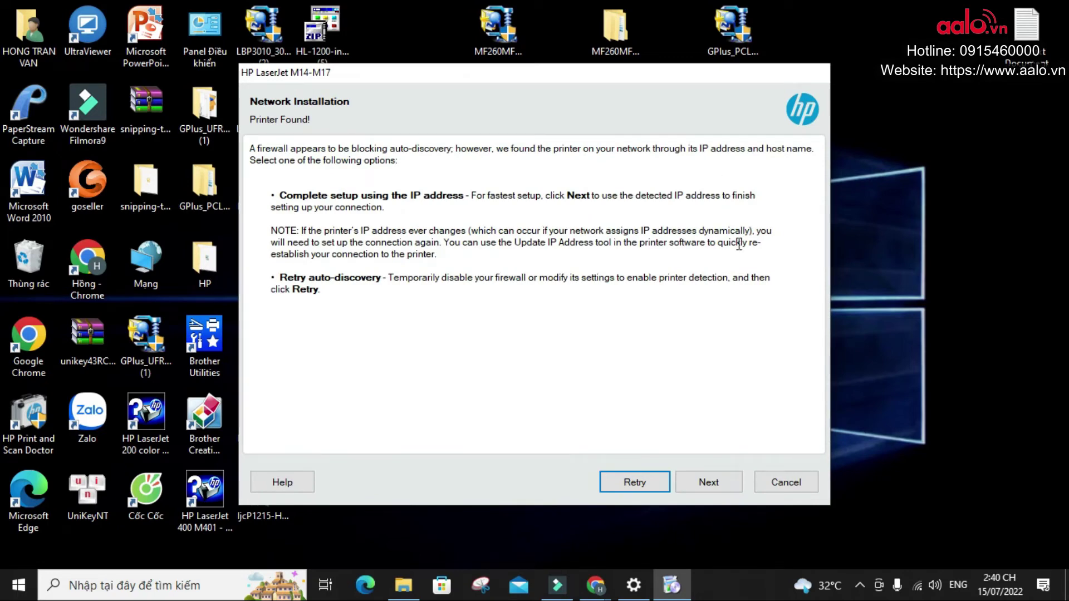
Continue through Printer Found and the setup-complete page, confirming twice that the USB cable is disconnected.
left_click(717, 482)
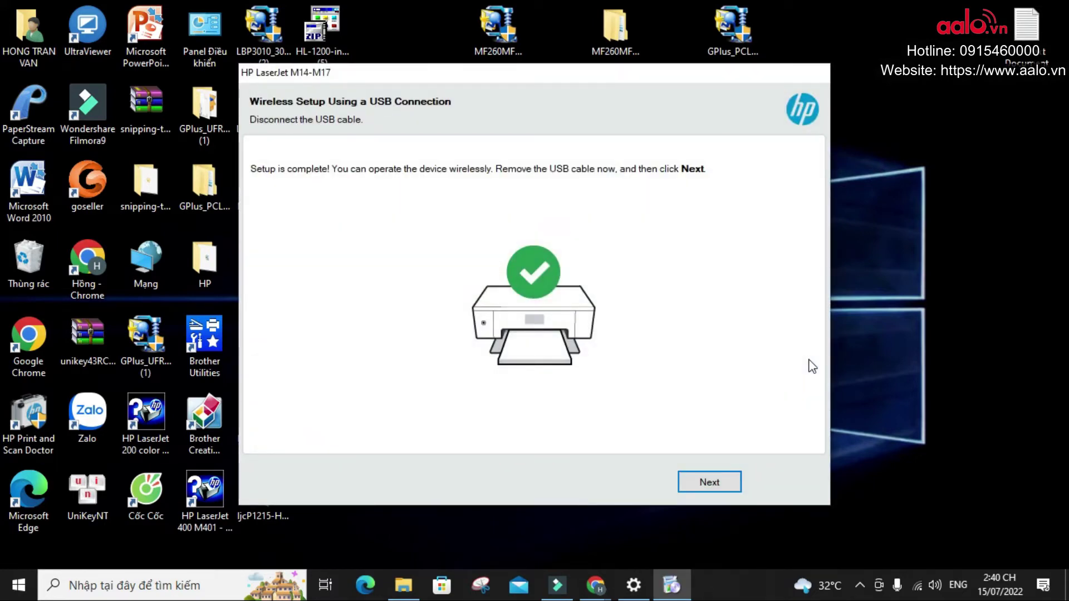
left_click(723, 477)
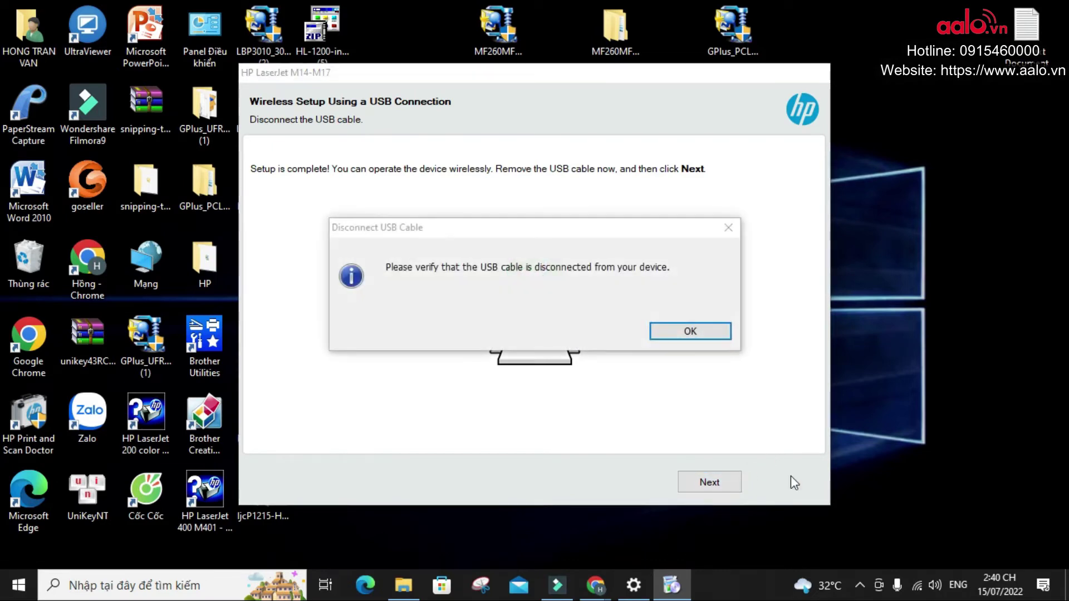
left_click(687, 329)
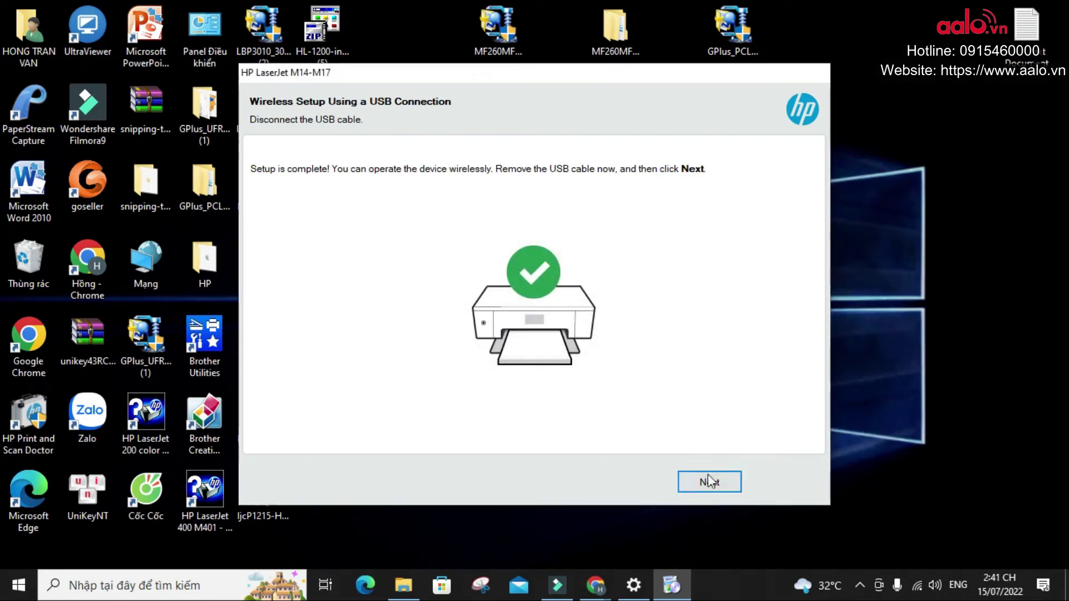
left_click(715, 491)
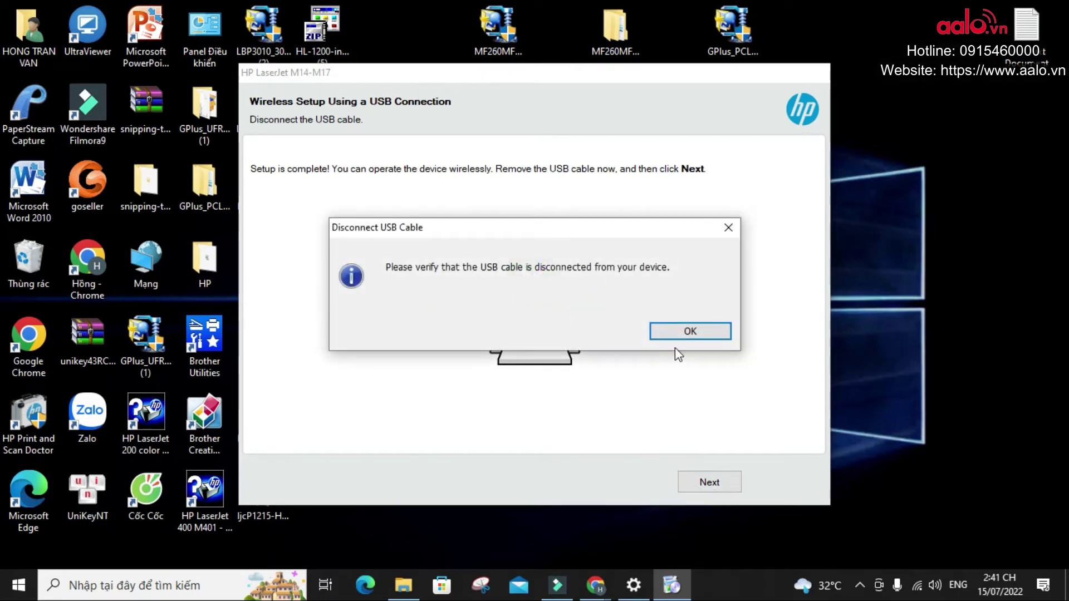
left_click(706, 333)
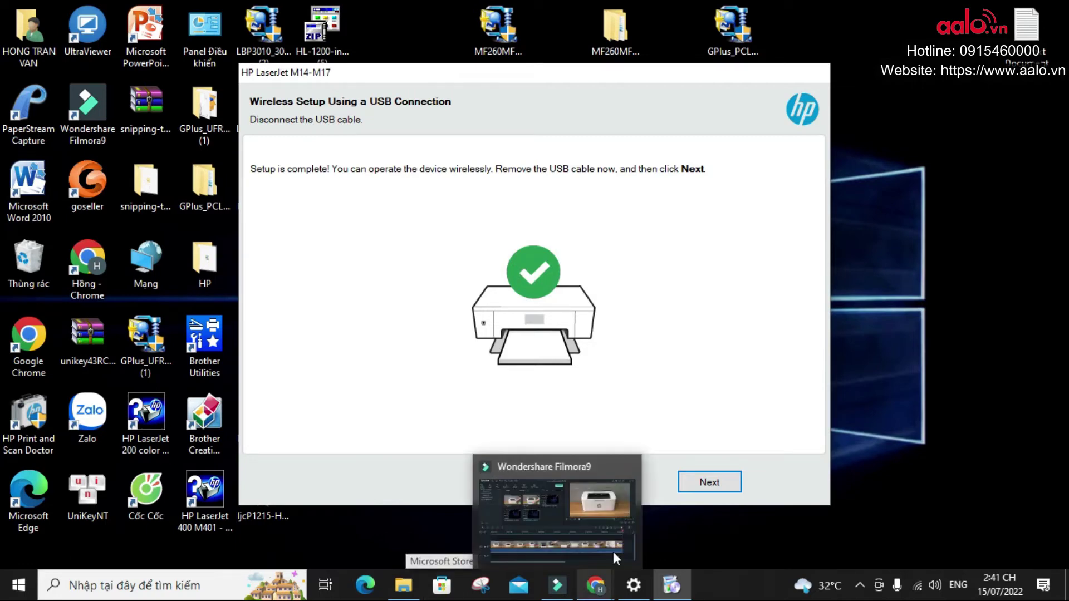
left_click(697, 481)
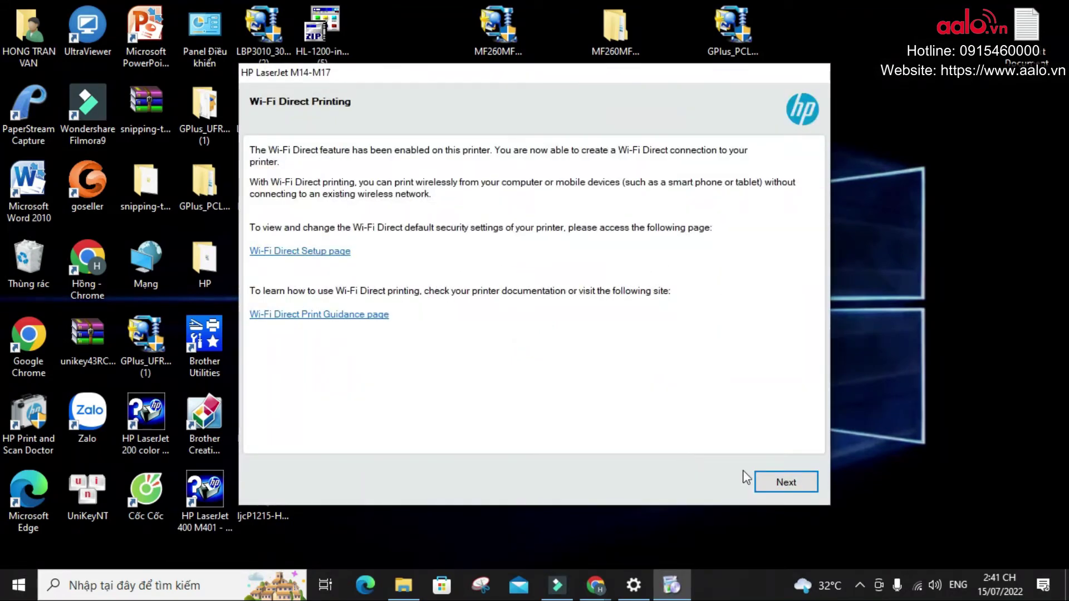
Get past the Wi-Fi Direct and Information pages, then close the installer, choosing Yes, Skip for activation.
left_click(771, 482)
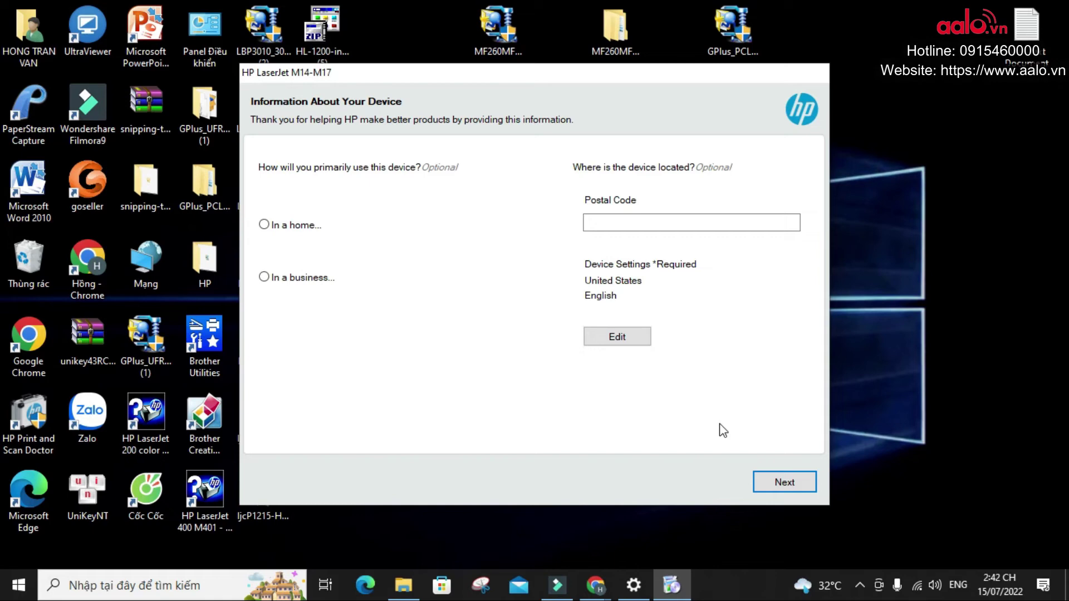
left_click(786, 483)
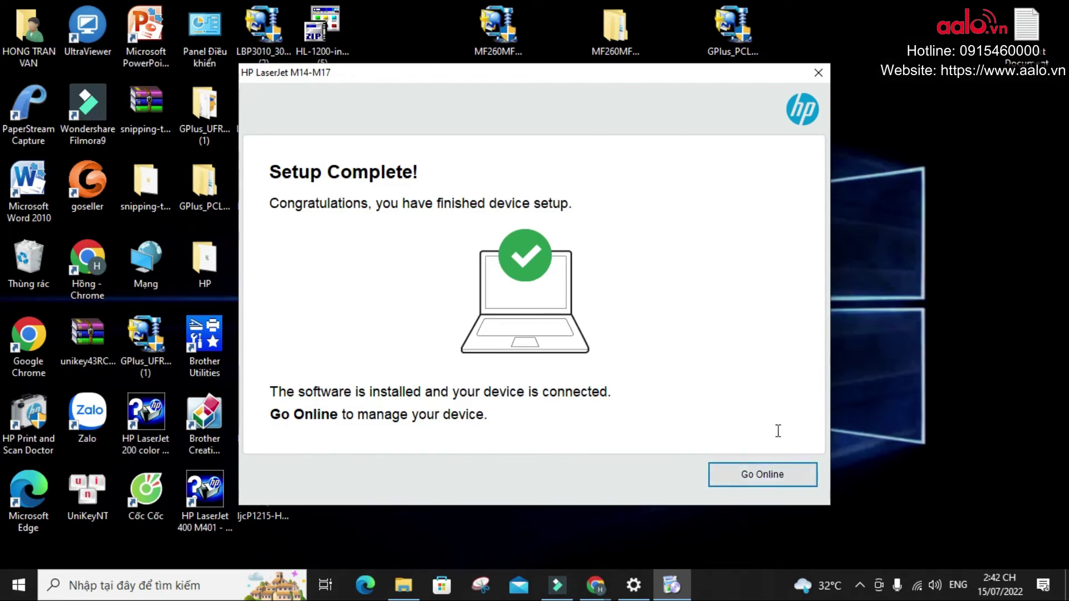
left_click_drag(527, 69, 592, 25)
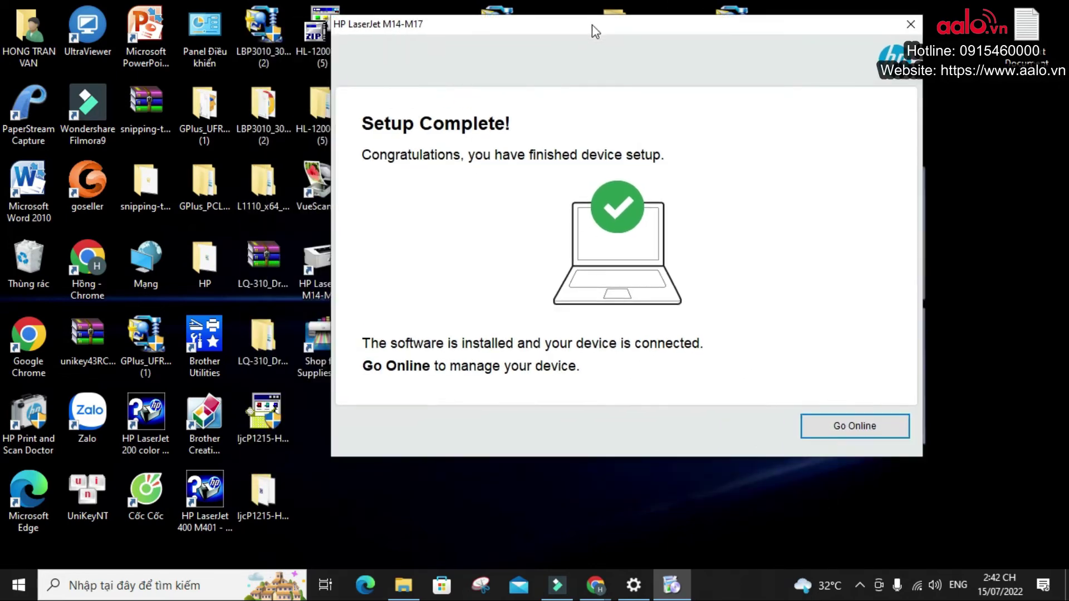
left_click_drag(499, 32, 458, 70)
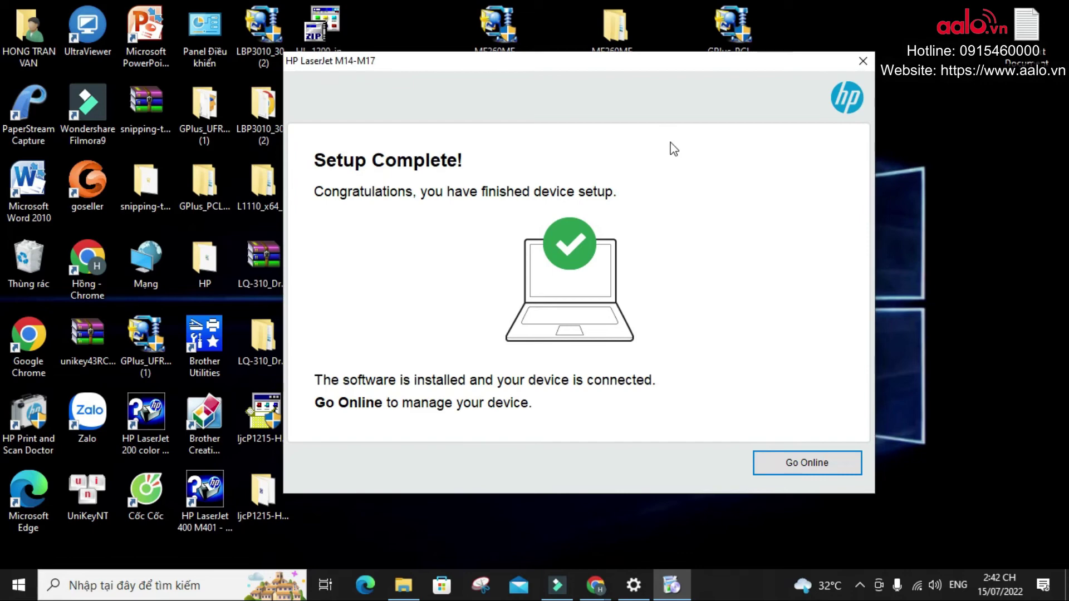
mouse_move(422, 84)
left_mouse_down()
mouse_move(389, 96)
mouse_move(422, 83)
mouse_move(416, 73)
left_mouse_up()
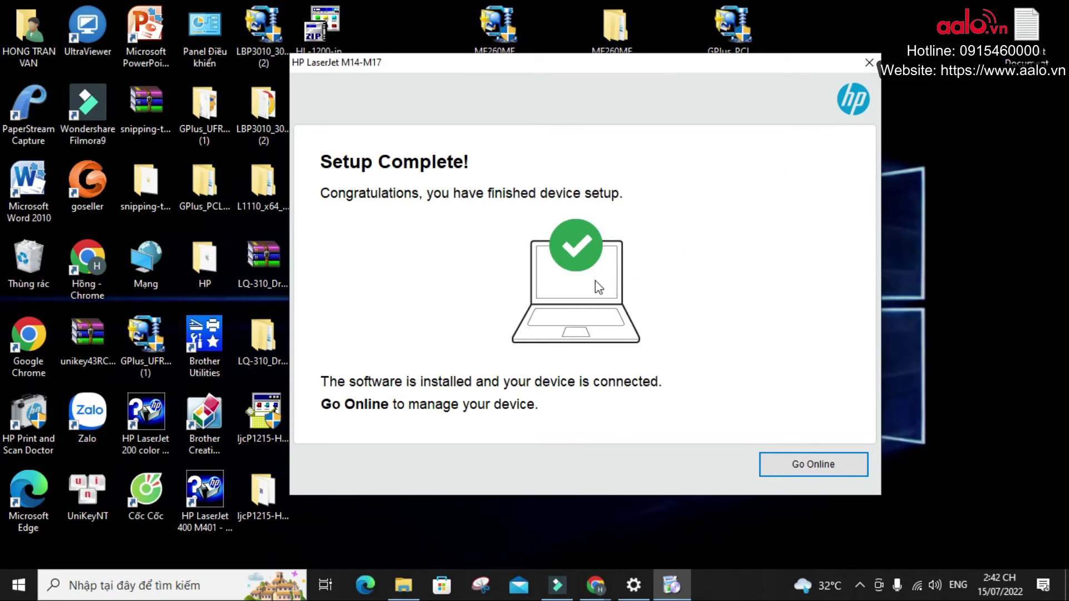
left_click(871, 66)
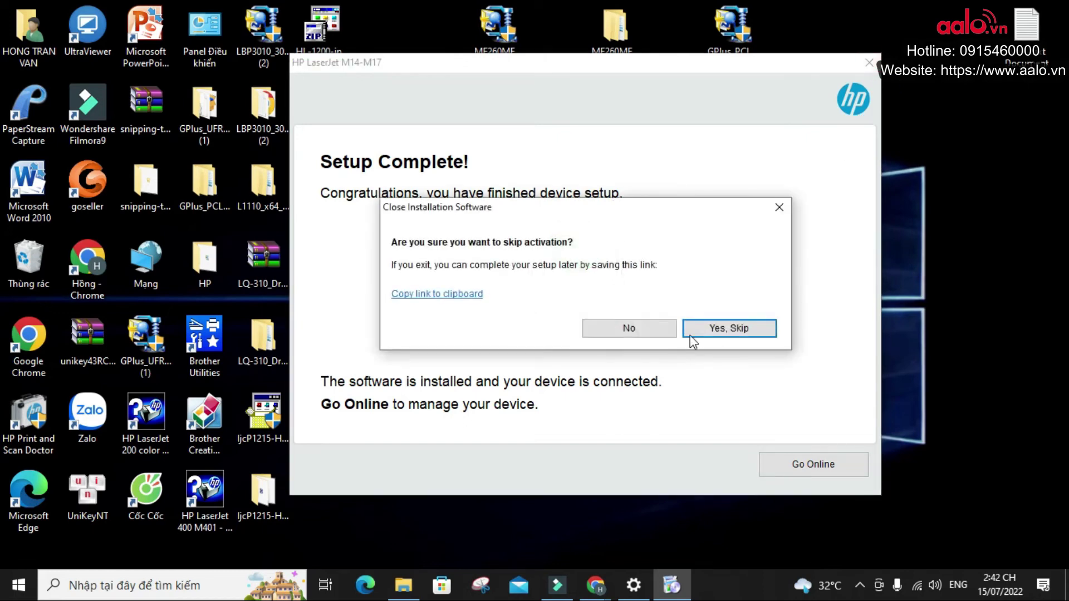
left_click(694, 336)
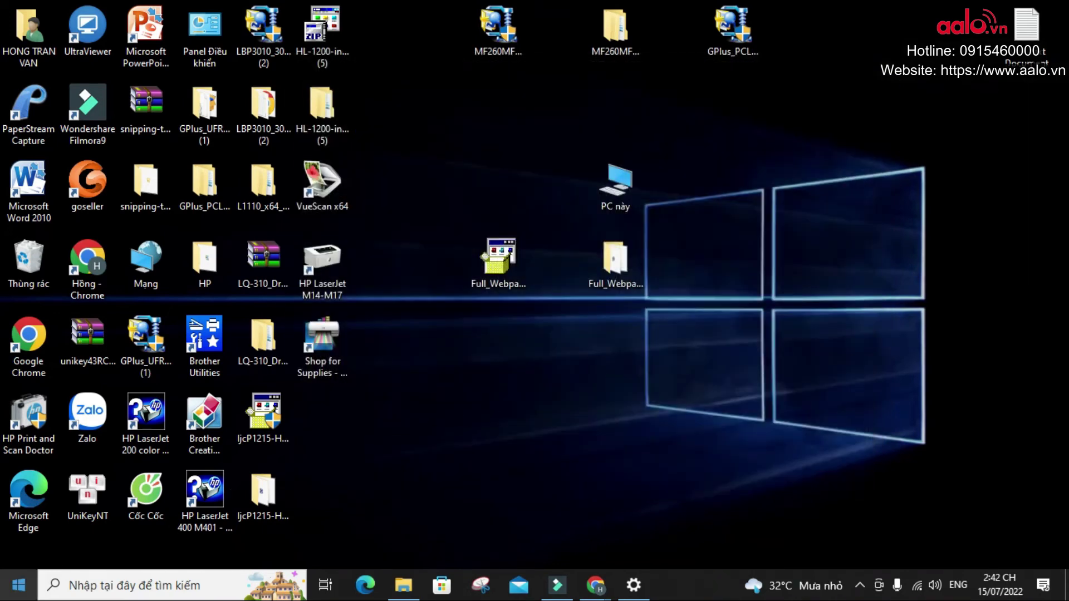
Go through Settings > Devices to Devices and printers, showing HP LaserJet M14-M17 PCLm-S (Network) as default.
left_click(7, 595)
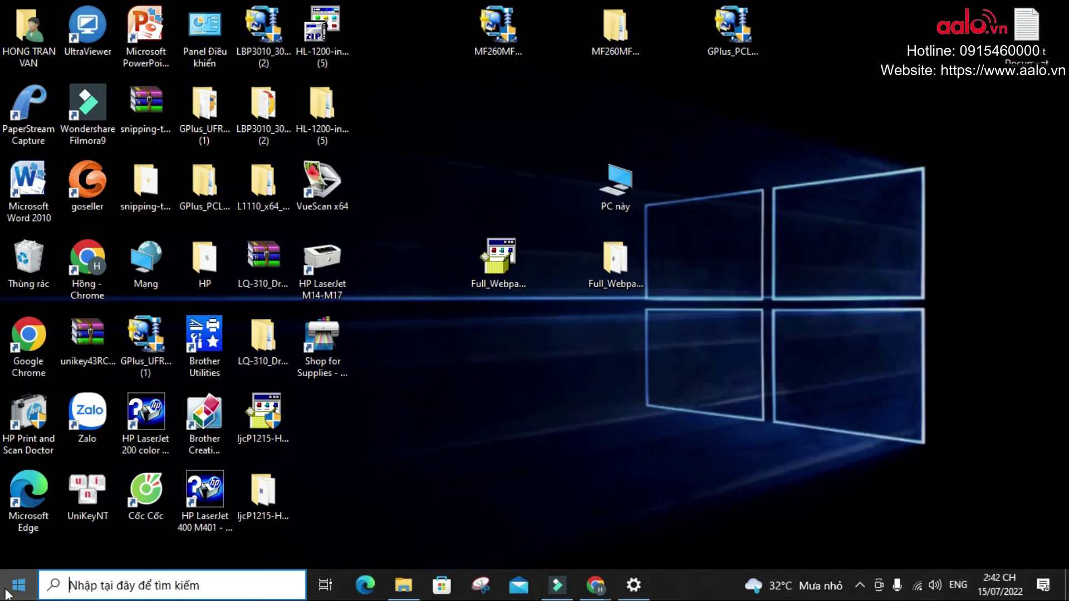
left_click(19, 523)
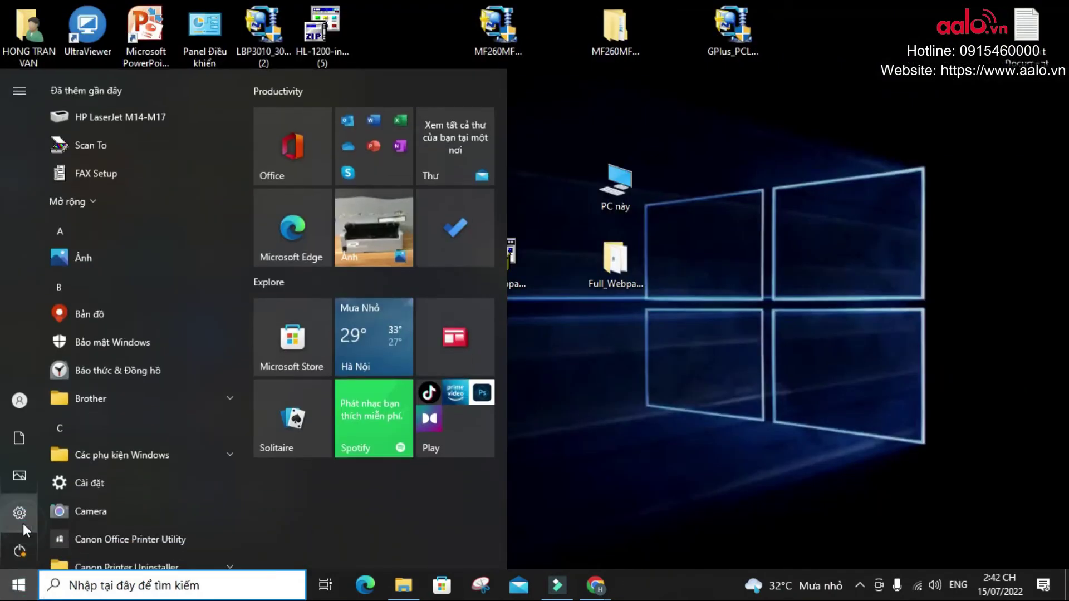
left_click(23, 523)
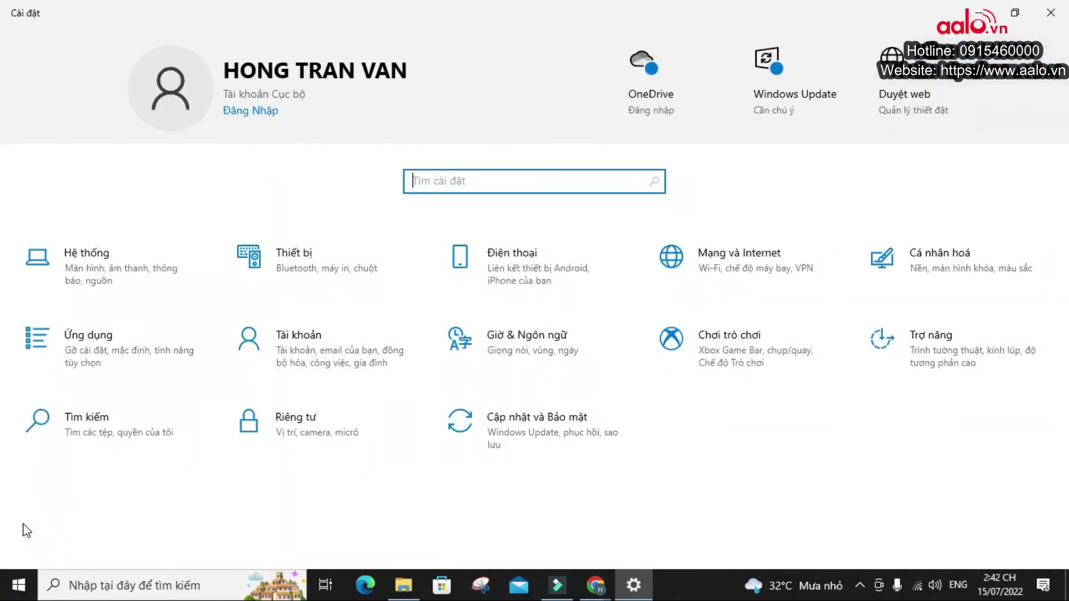
left_click(282, 277)
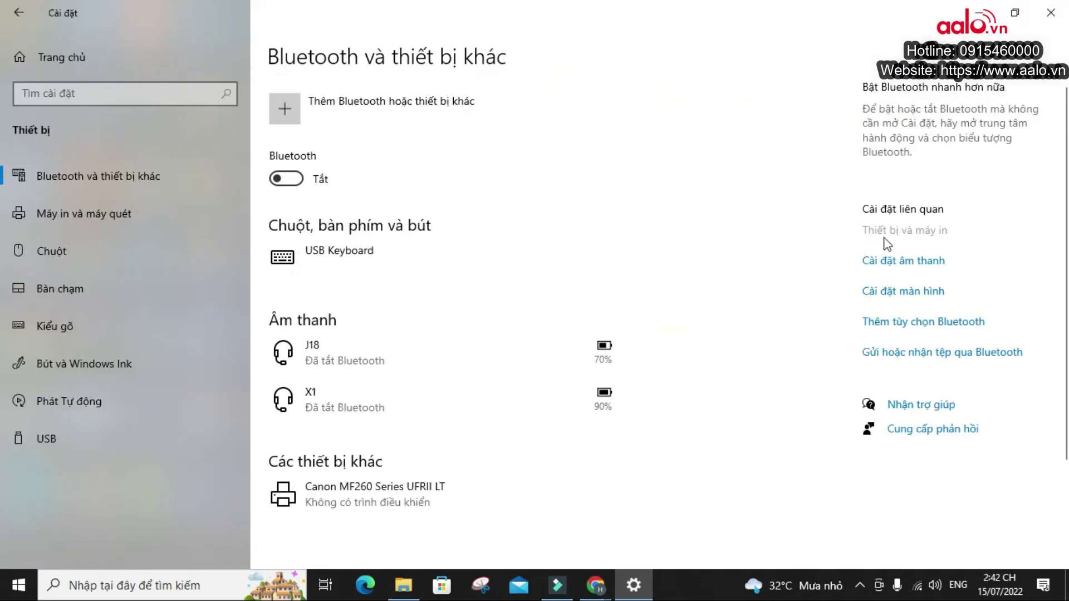
left_click(888, 232)
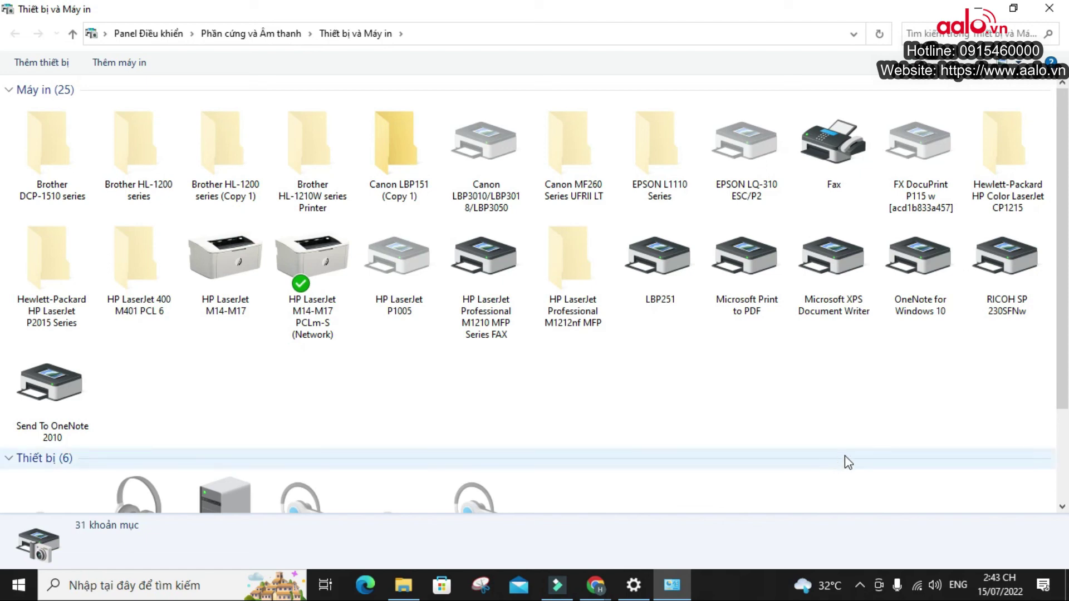
Check the network status in the tray, then close the Devices and Printers window.
left_click(917, 584)
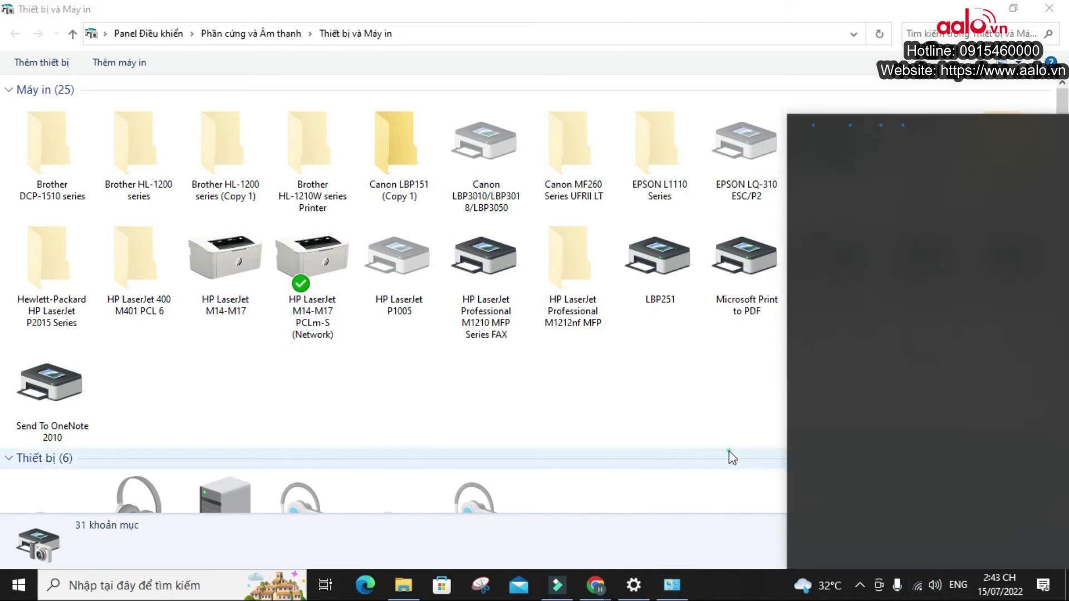
left_click(729, 451)
left_click(795, 425)
left_click(1046, 7)
left_click(1046, 7)
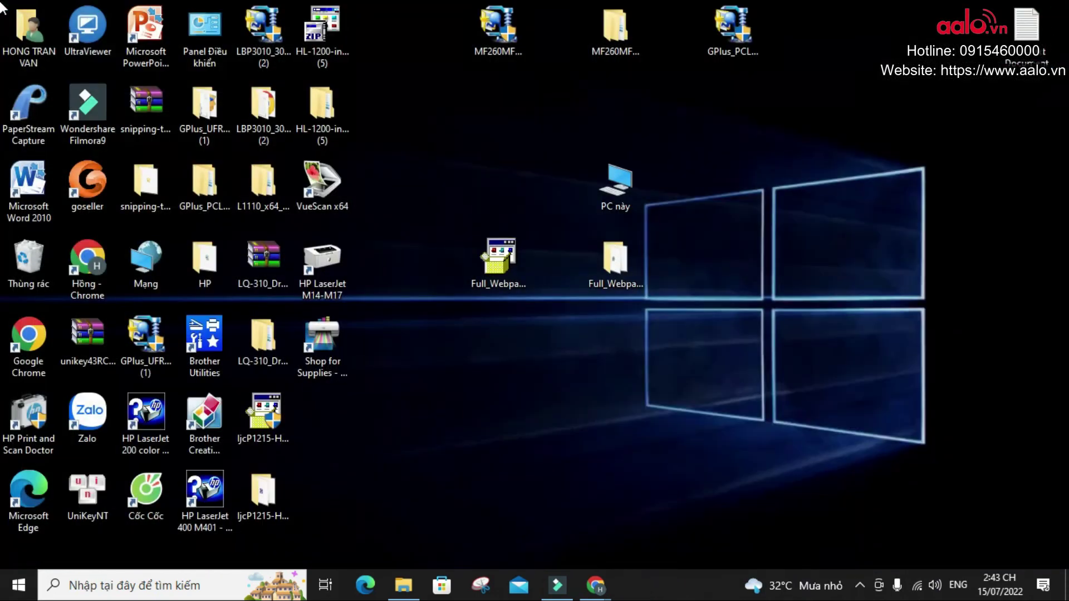